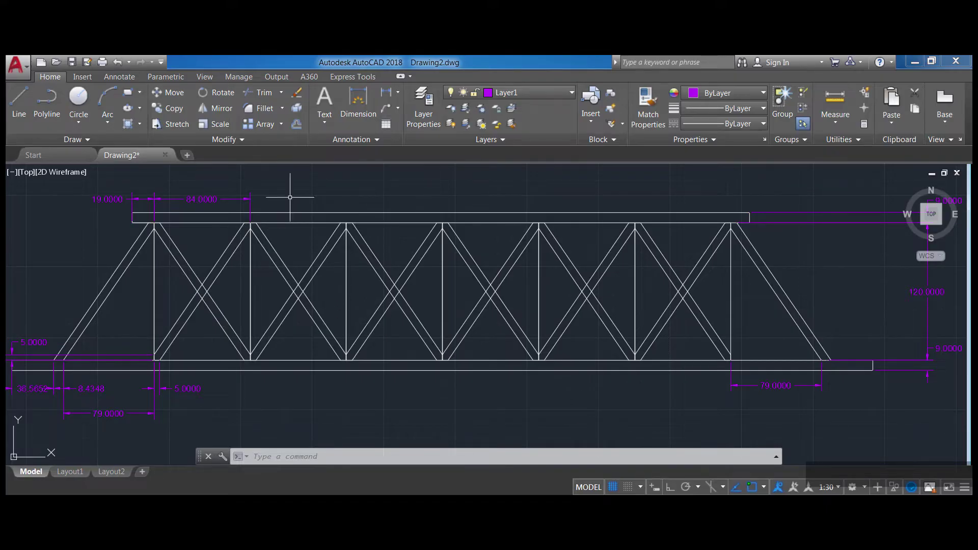
Step: Make layer 0 current and pan down to the empty area below the truss's left end
click(572, 93)
click(558, 110)
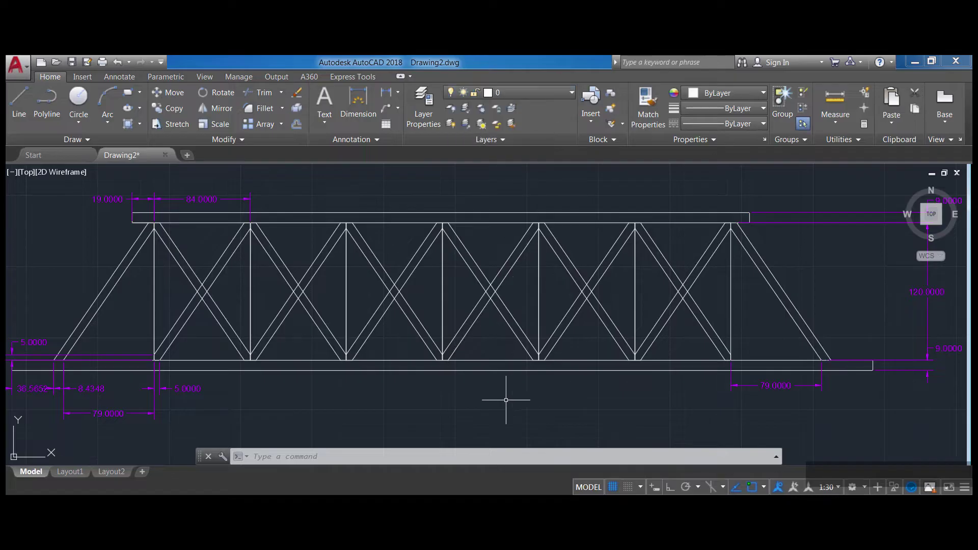
scroll(506, 400, down, 3)
mouse_move(472, 383)
middle_down()
mouse_move(500, 307)
mouse_move(575, 280)
mouse_move(681, 335)
middle_up()
scroll(409, 277, up, 2)
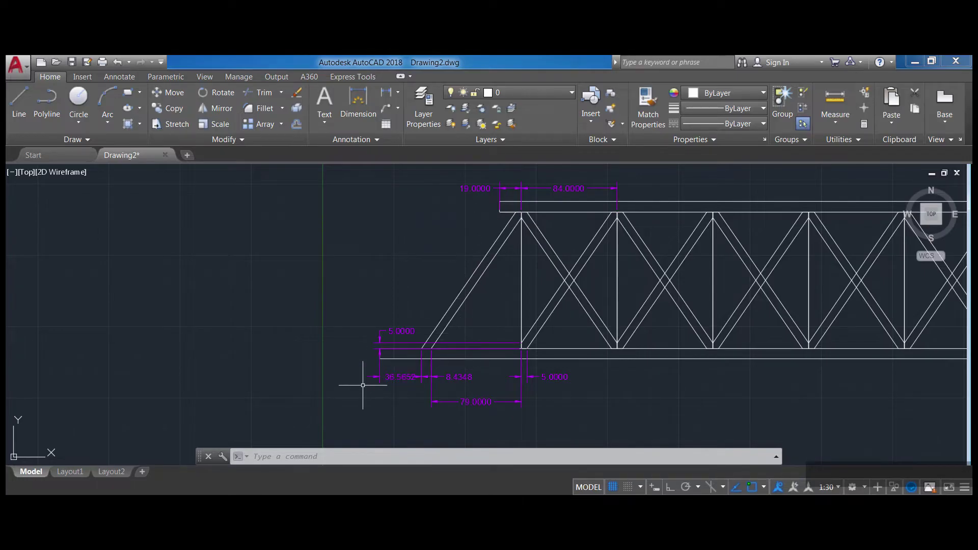
Step: Start a line below the first truss with Ortho on and draw a 5-unit vertical segment
mouse_move(363, 386)
middle_down()
mouse_move(329, 347)
mouse_move(338, 224)
middle_up()
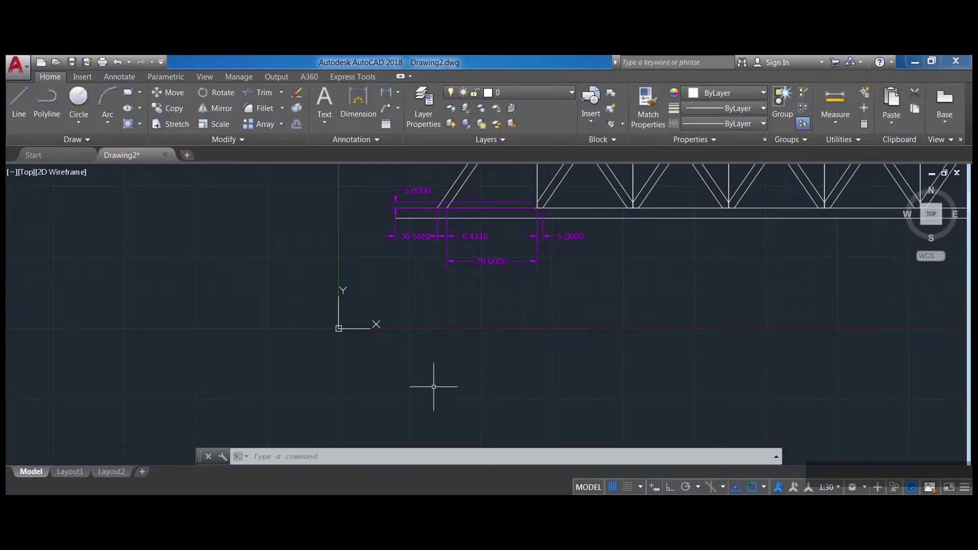
middle_drag(433, 387, 430, 369)
text(l)
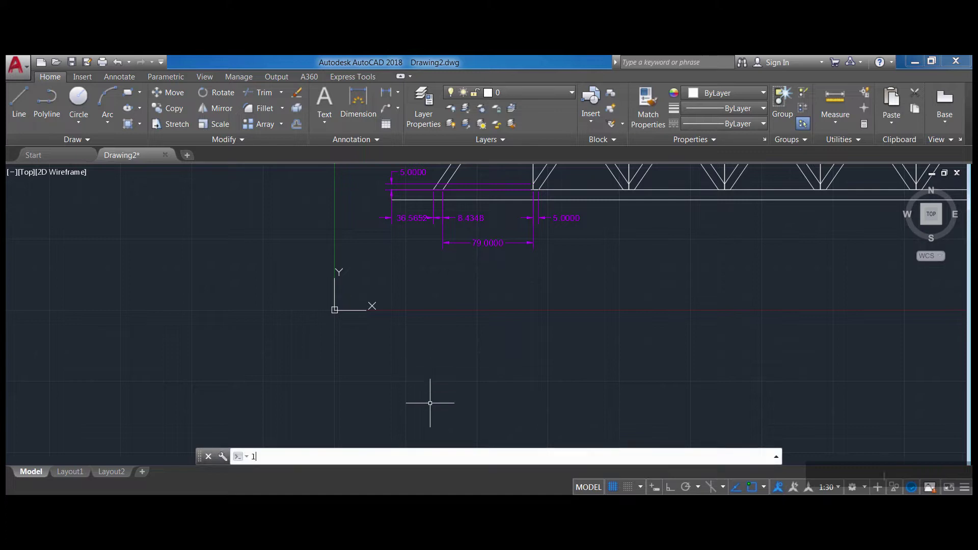
key(Return)
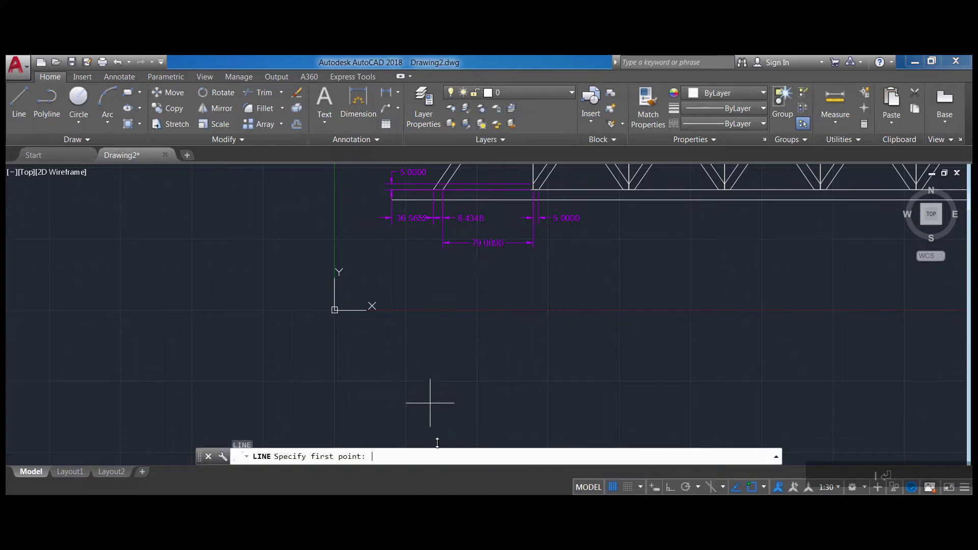
click(392, 434)
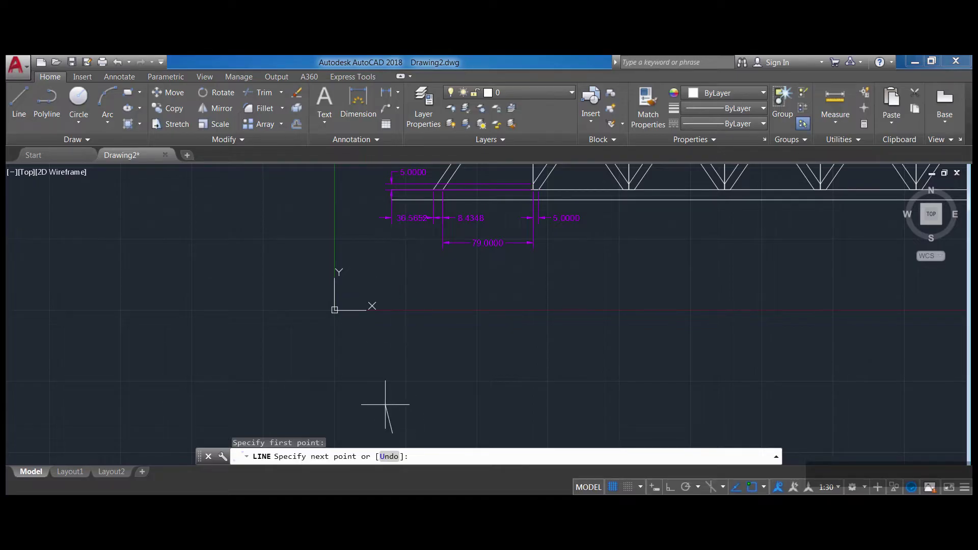
key(F8)
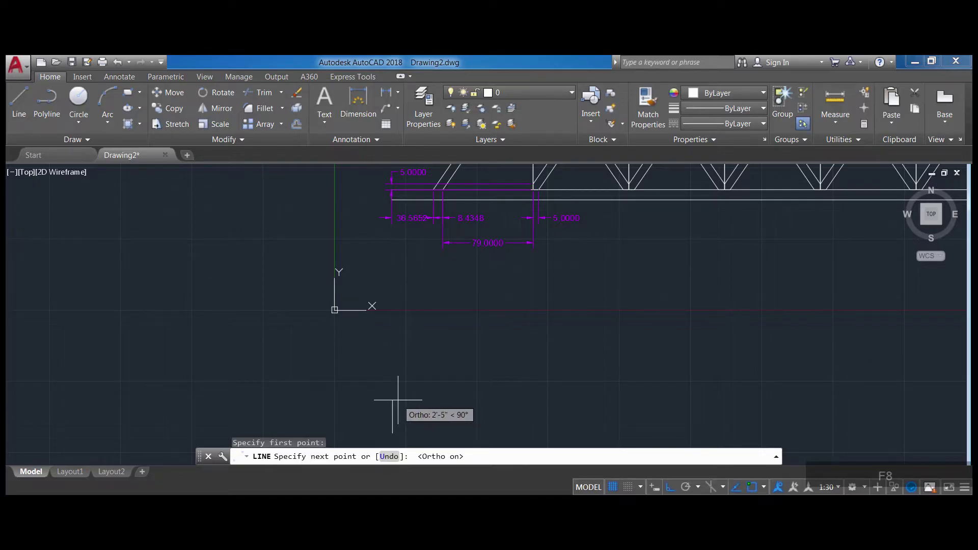
text(5)
key(Return)
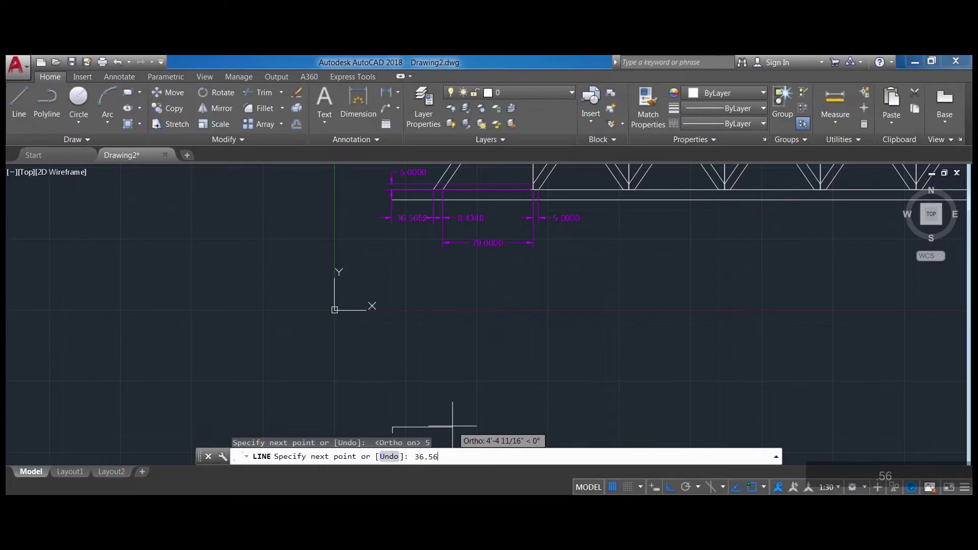
Step: Continue the line with horizontal segments of 36.5652, 8.4348 and 79 units
key(Return)
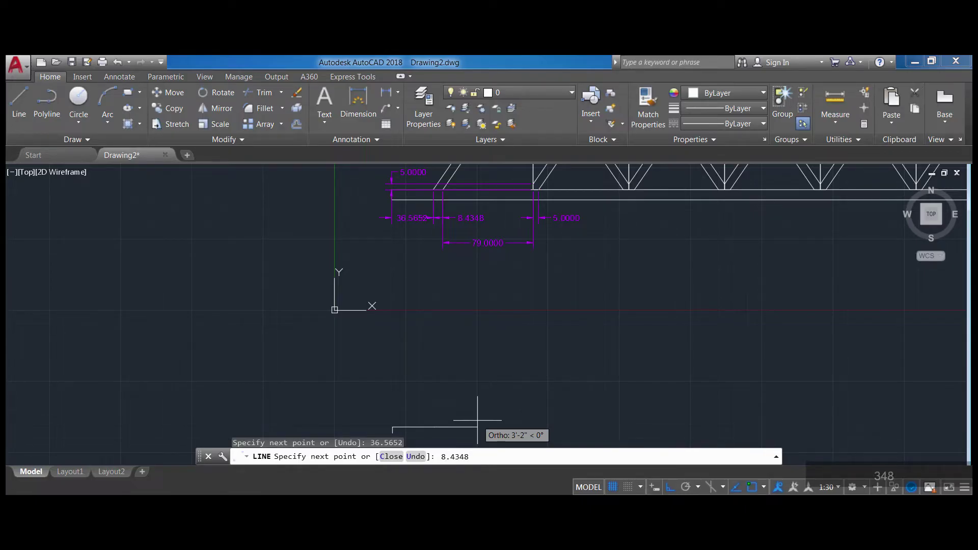
key(Return)
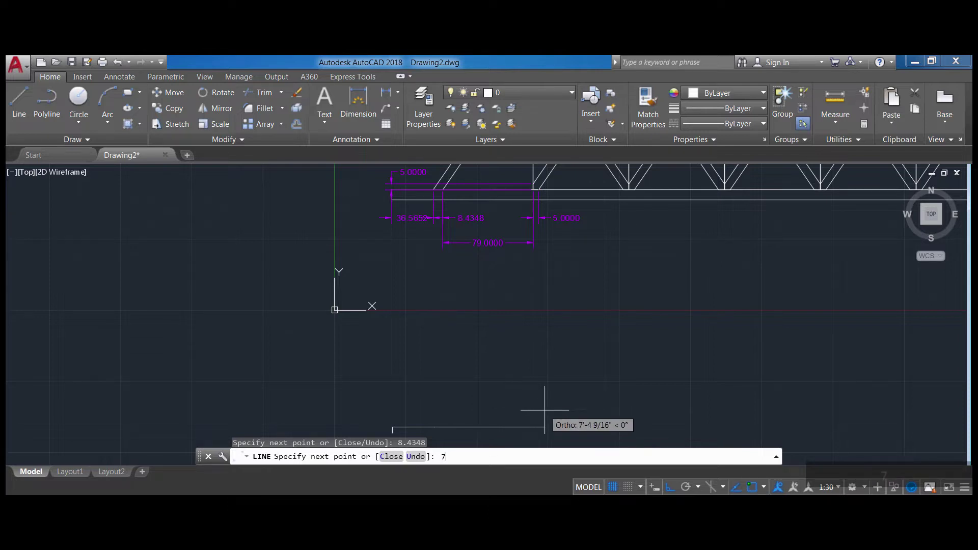
text(79)
key(Return)
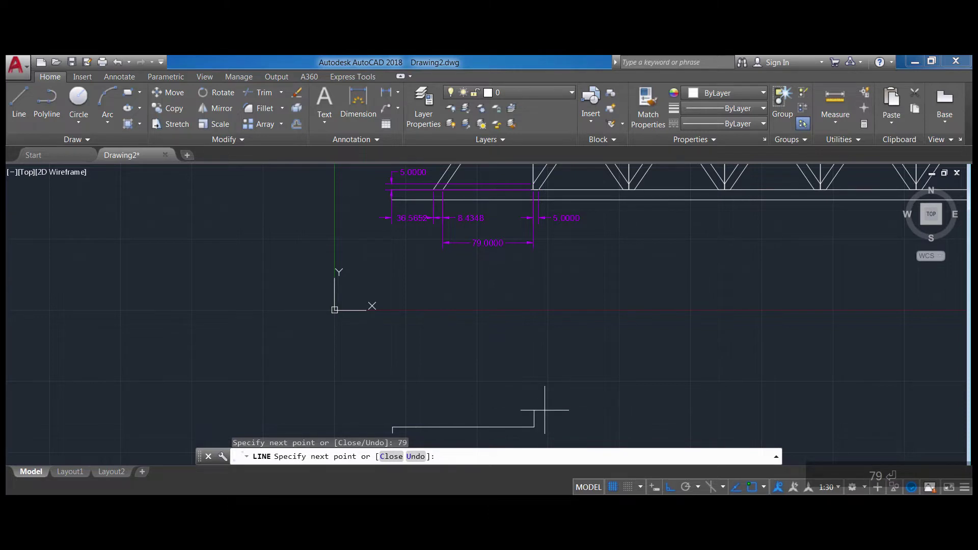
middle_drag(541, 352, 538, 410)
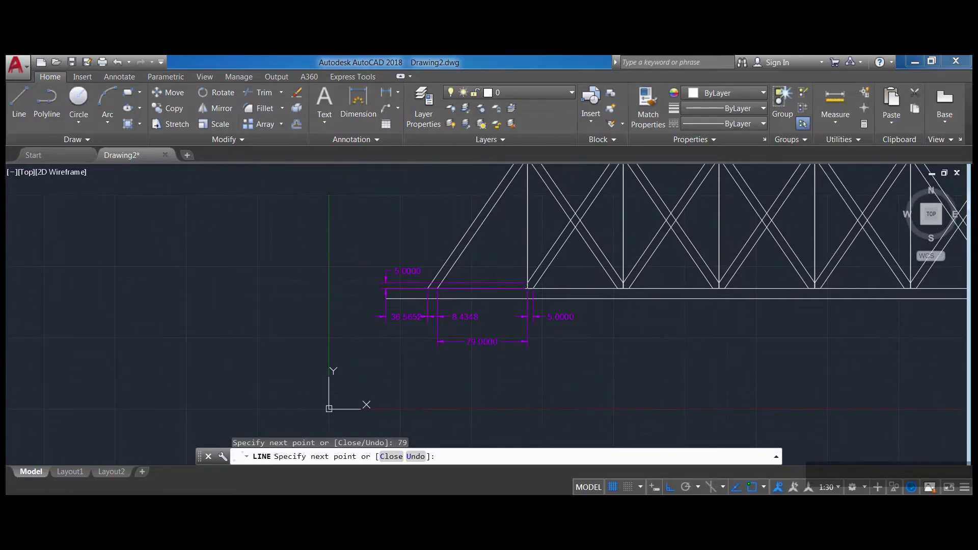
scroll(586, 389, down, 2)
Step: Extend the outline with a 120-unit vertical post
middle_drag(695, 337, 393, 339)
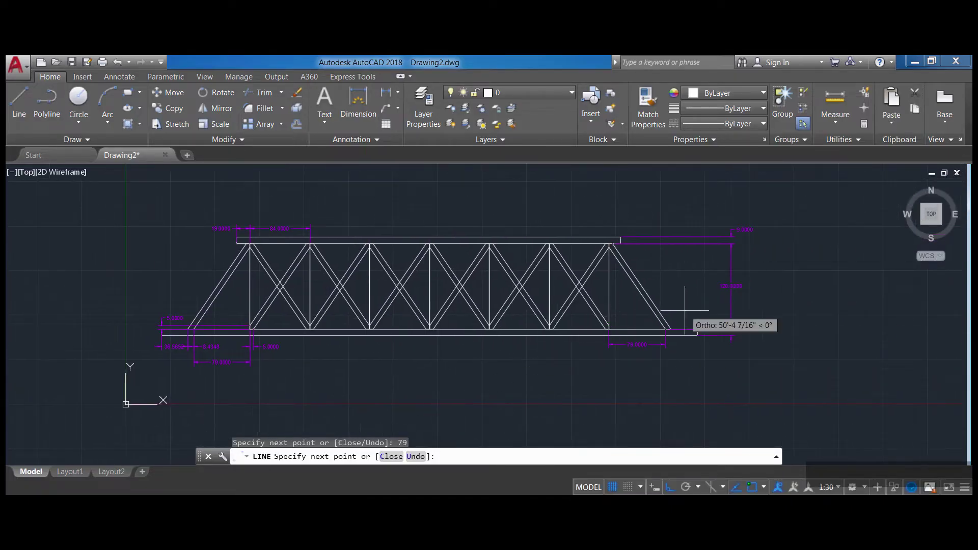
middle_drag(275, 408, 468, 327)
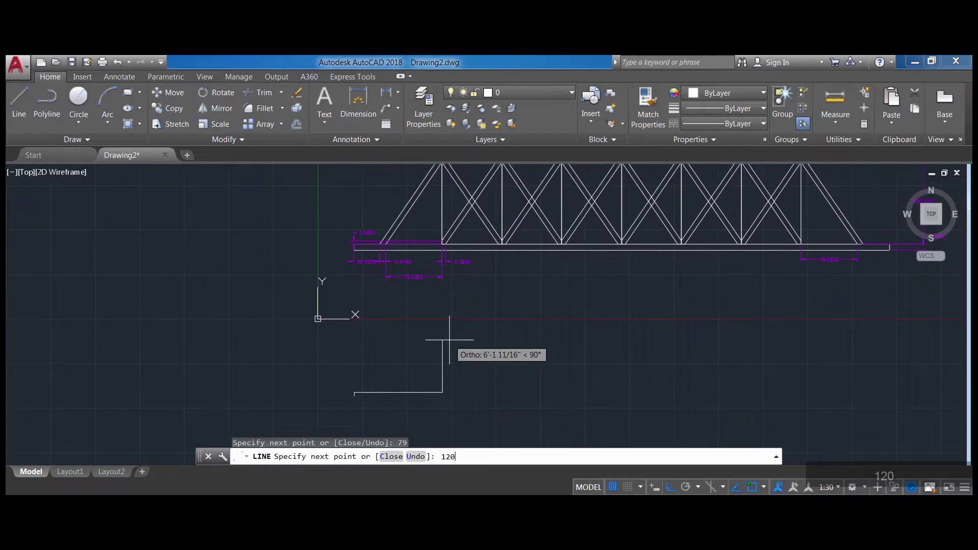
key(Return)
scroll(450, 340, up, 5)
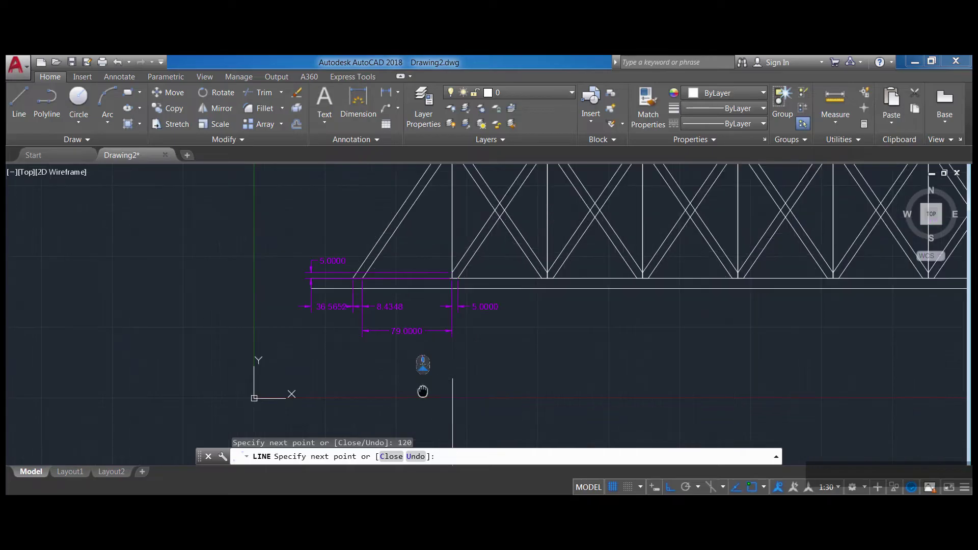
middle_drag(423, 392, 419, 430)
middle_drag(448, 353, 443, 436)
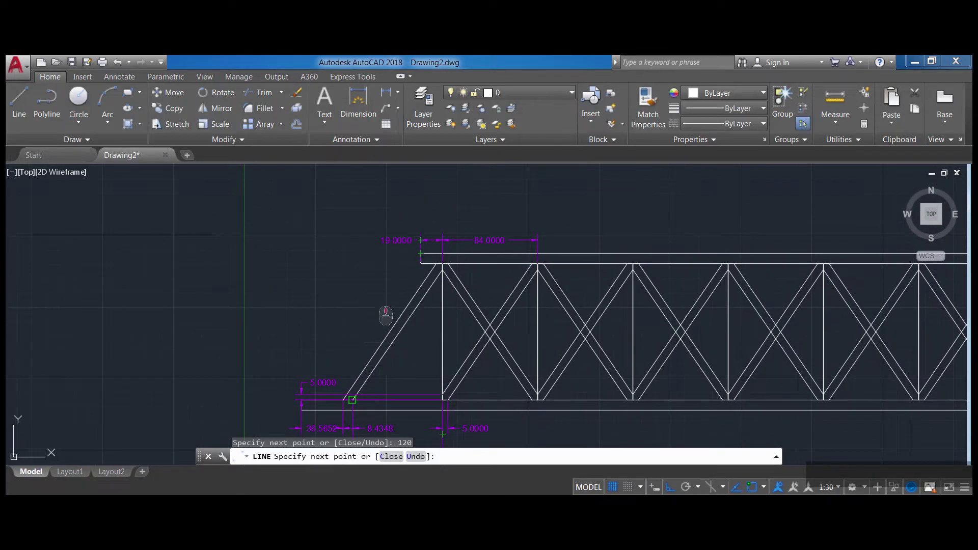
middle_drag(382, 316, 422, 190)
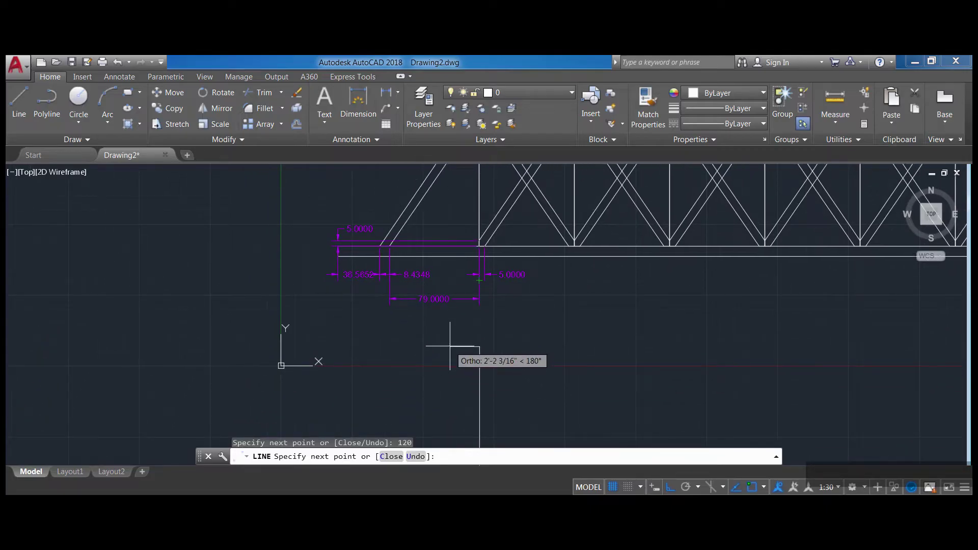
Step: Add a 19-unit horizontal run and a 5-unit rise, then end the line
key(Return)
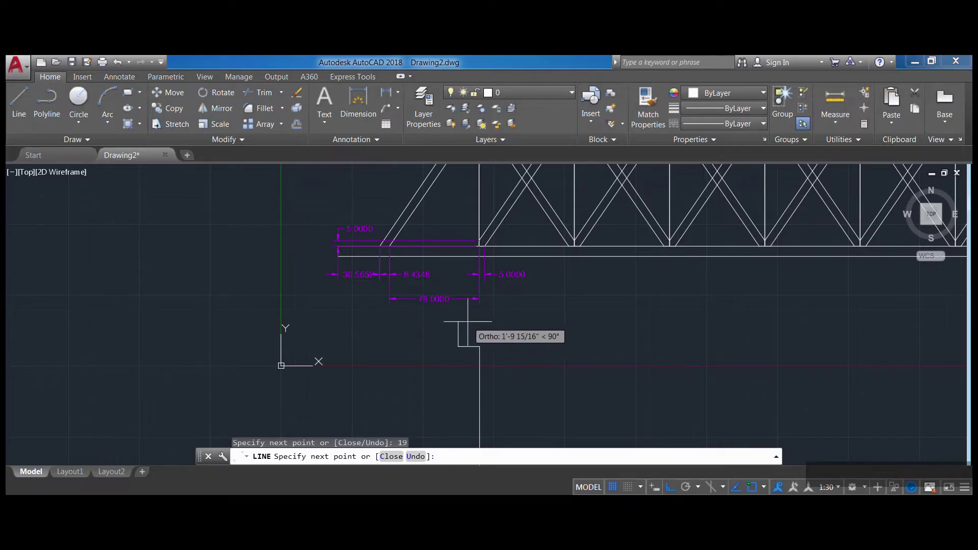
text(5)
key(Return)
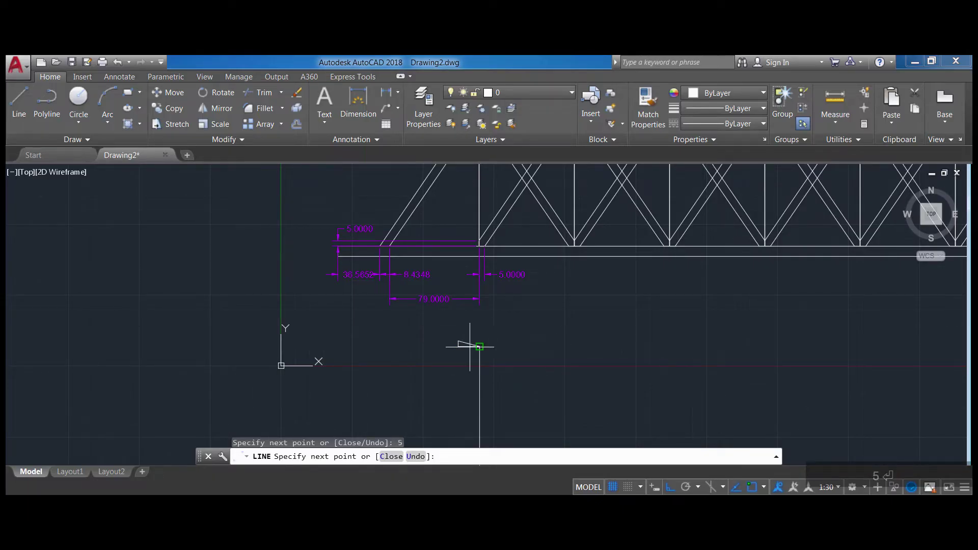
mouse_move(480, 342)
middle_down()
mouse_move(484, 454)
mouse_move(86, 449)
middle_up()
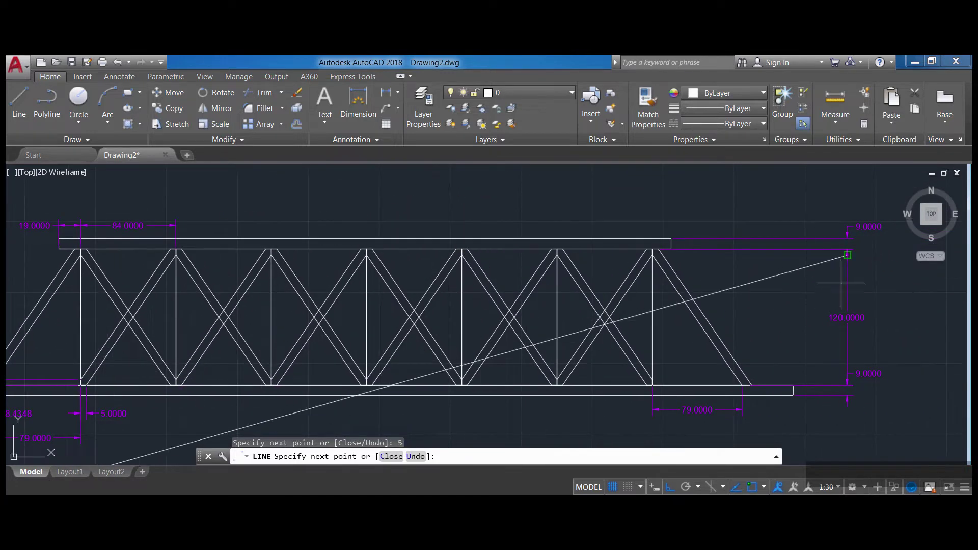
mouse_move(294, 425)
middle_down()
mouse_move(338, 395)
mouse_move(638, 319)
middle_up()
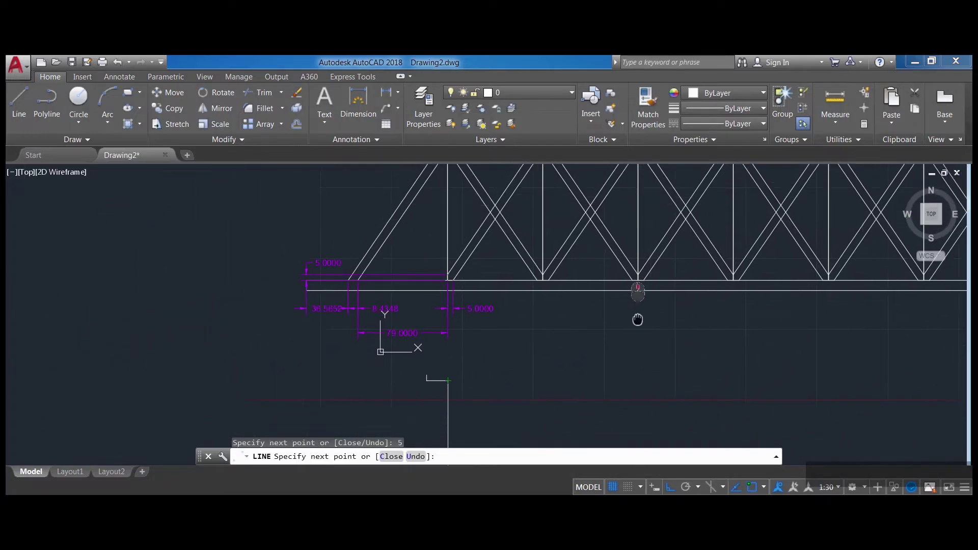
key(Escape)
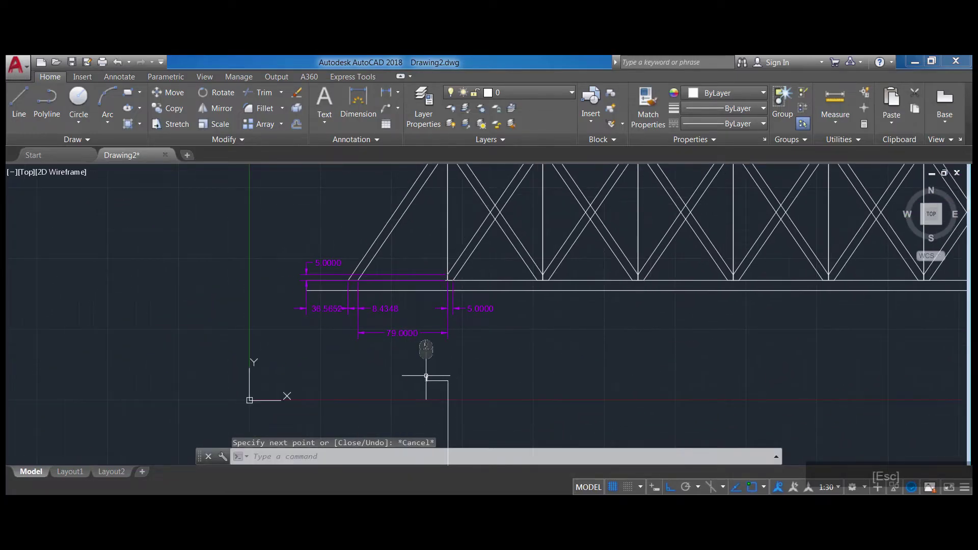
Step: Delete the unwanted segment and draw a 9-unit drop connecting back to the outline's endpoint
key(Delete)
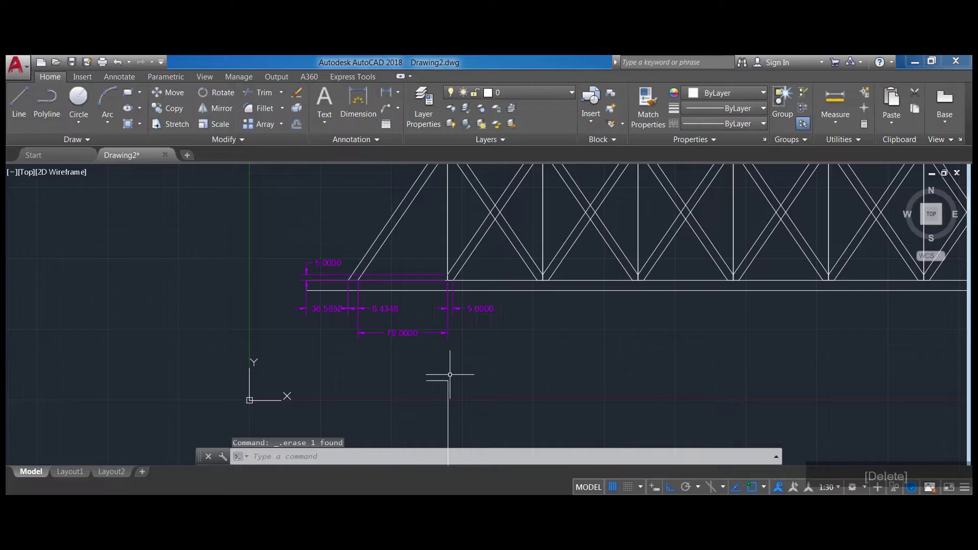
scroll(444, 377, up, 4)
text(l)
key(Return)
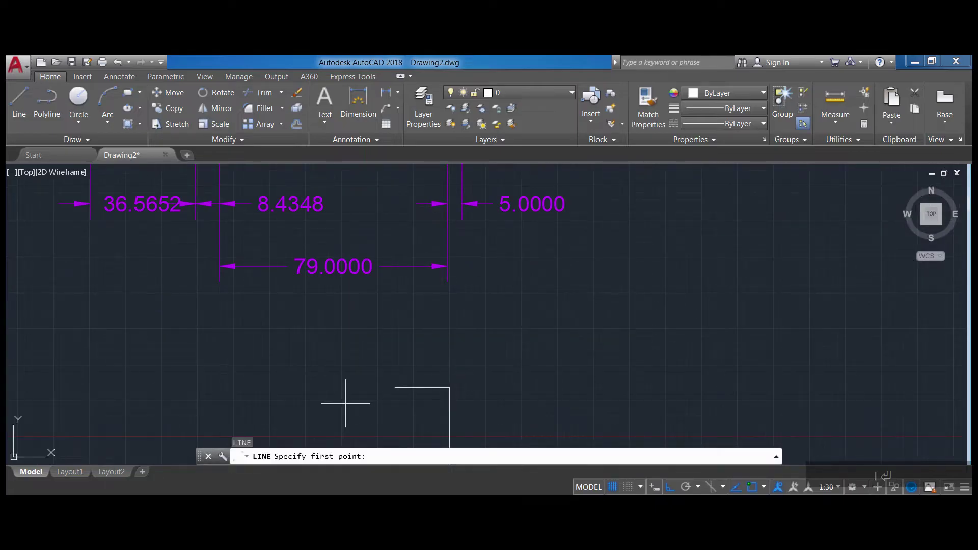
click(395, 388)
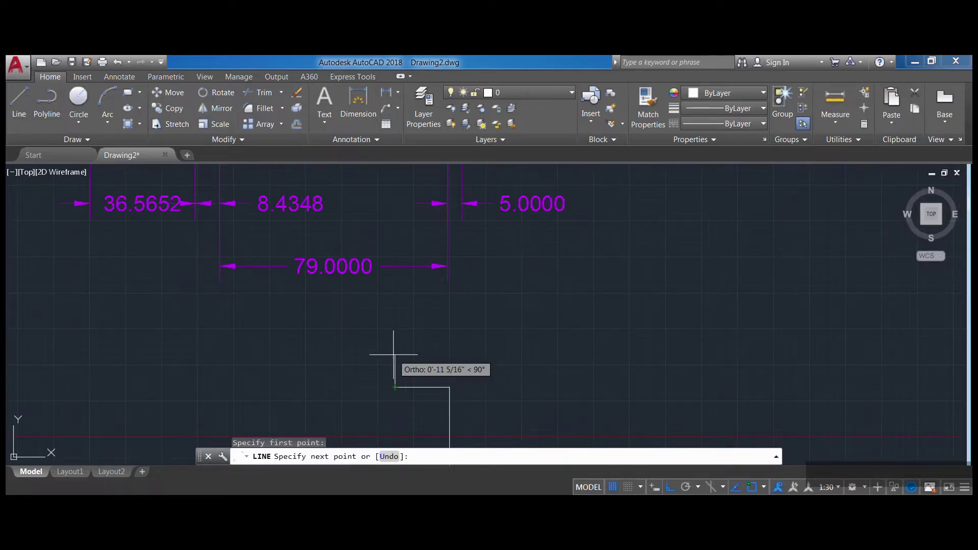
text(9)
key(Return)
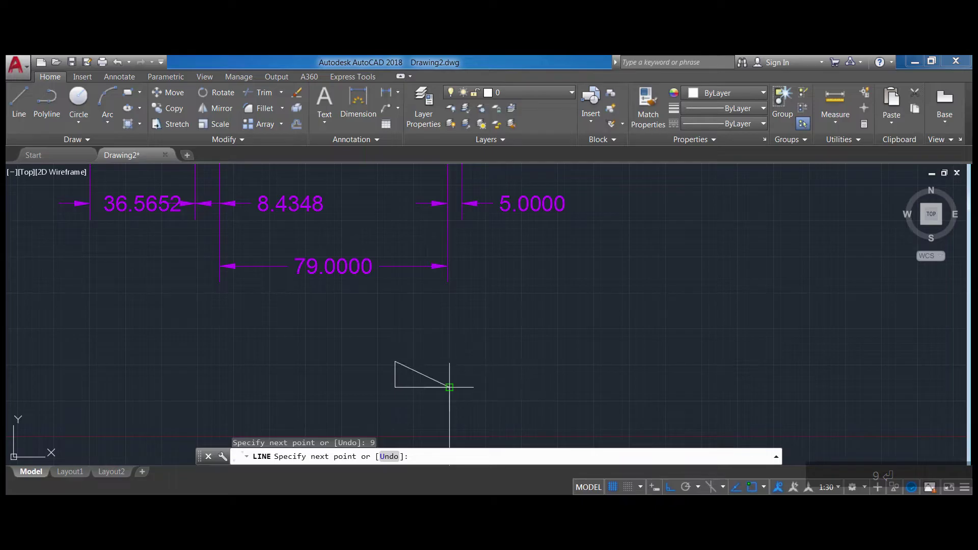
click(455, 361)
scroll(453, 361, down, 5)
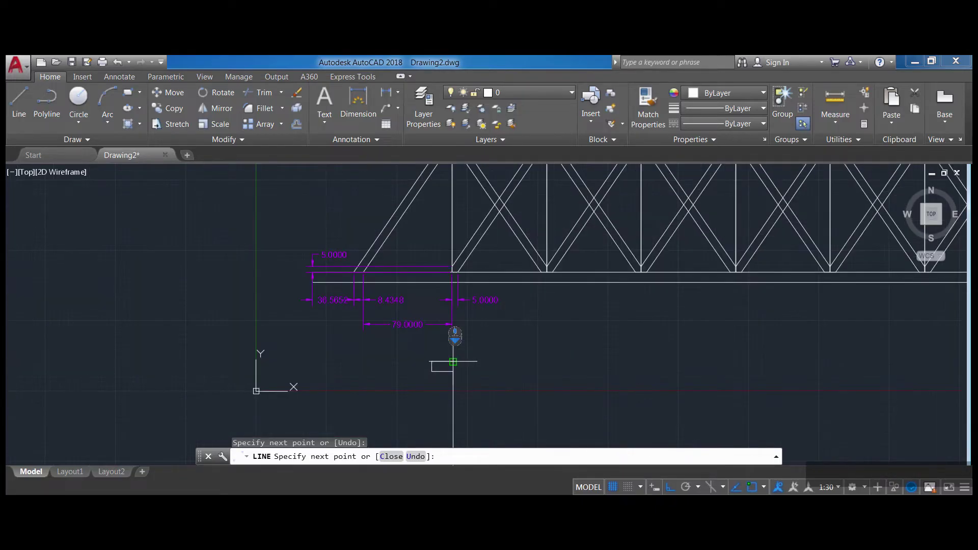
scroll(453, 362, down, 3)
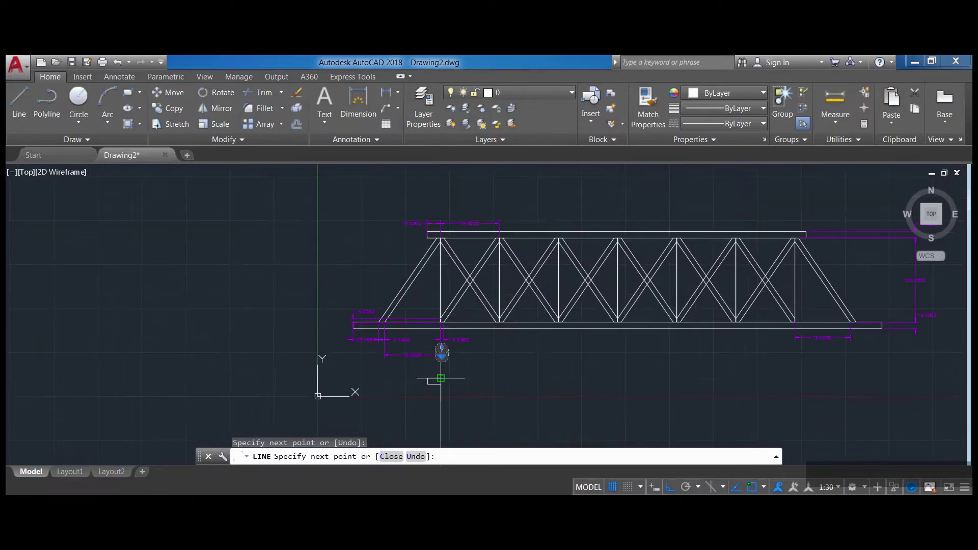
middle_drag(437, 375, 517, 321)
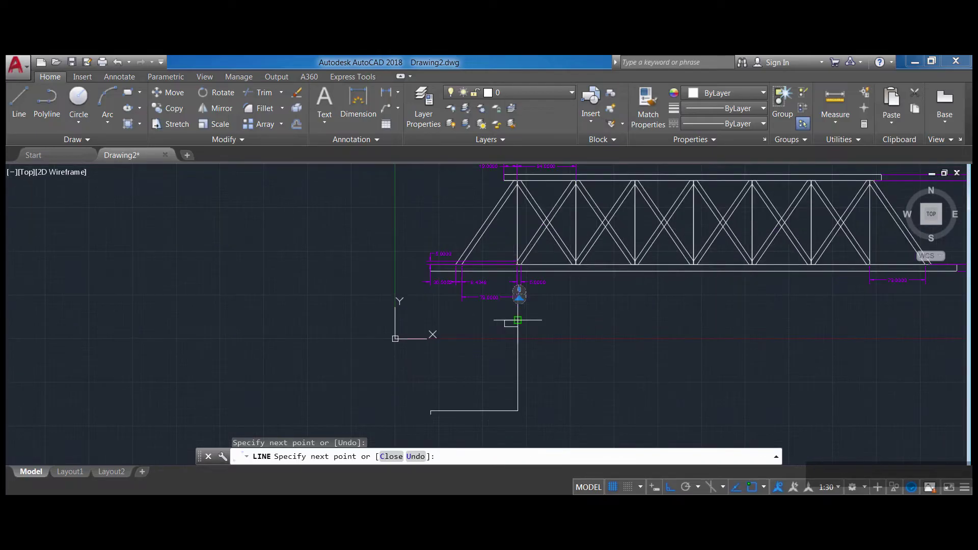
key(Escape)
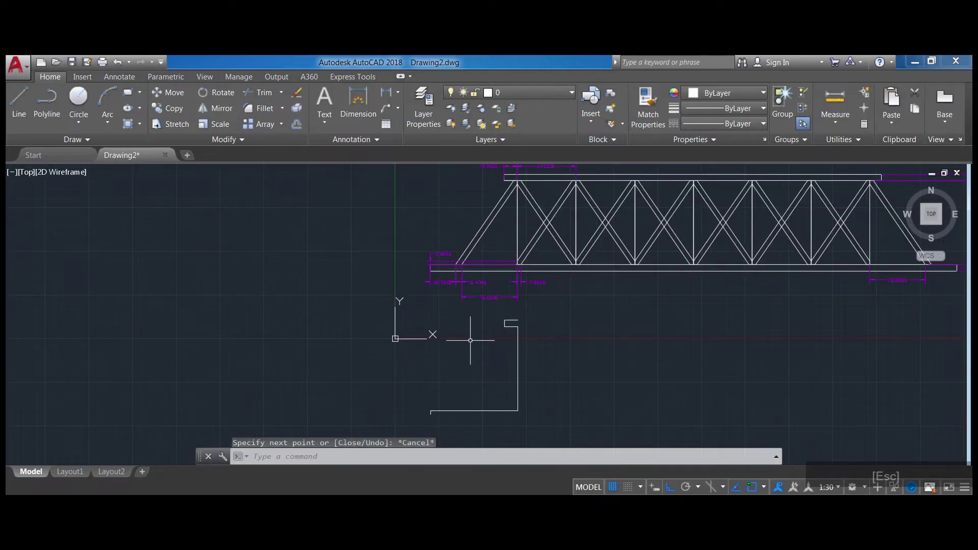
Step: Cancel a new line attempt and delete the stray line
text(l)
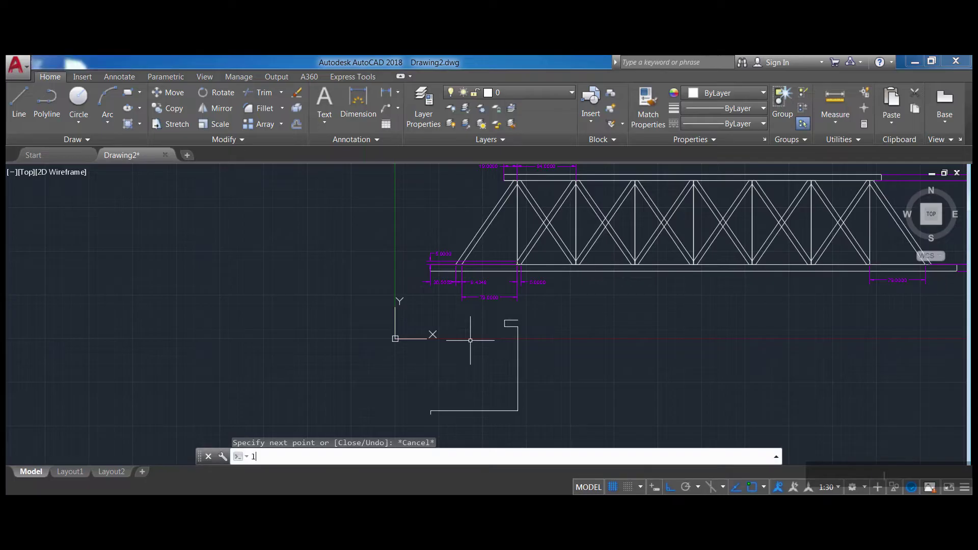
key(Return)
scroll(430, 421, up, 4)
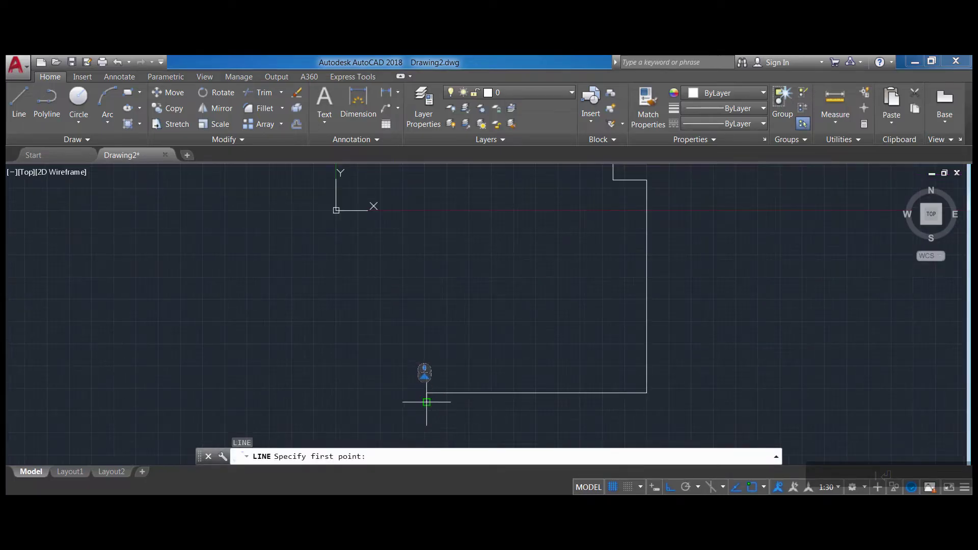
key(Escape)
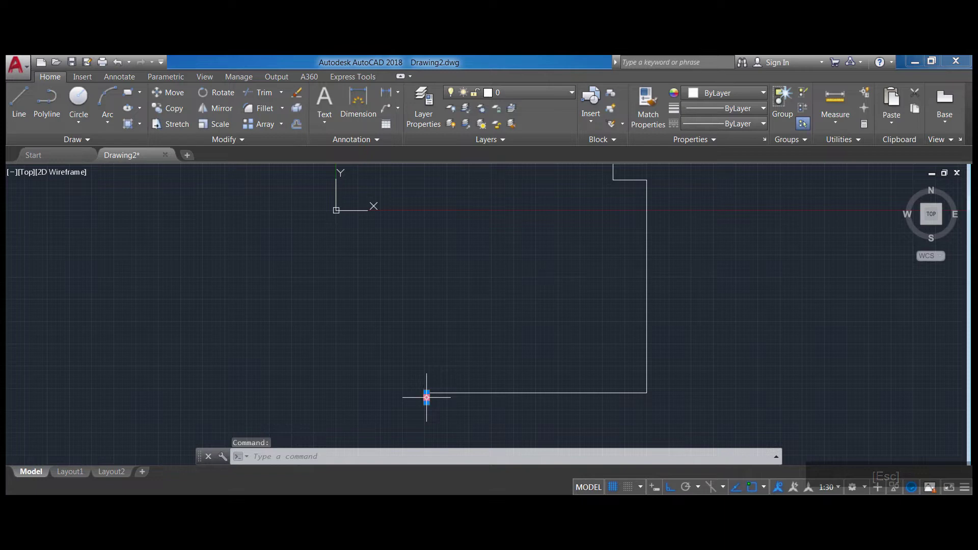
key(Escape)
scroll(468, 275, down, 4)
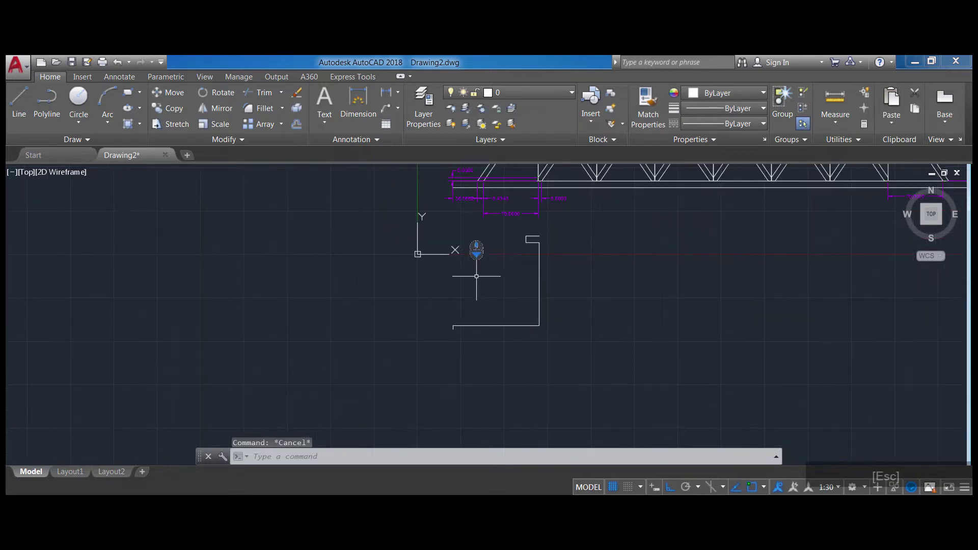
middle_drag(522, 254, 404, 273)
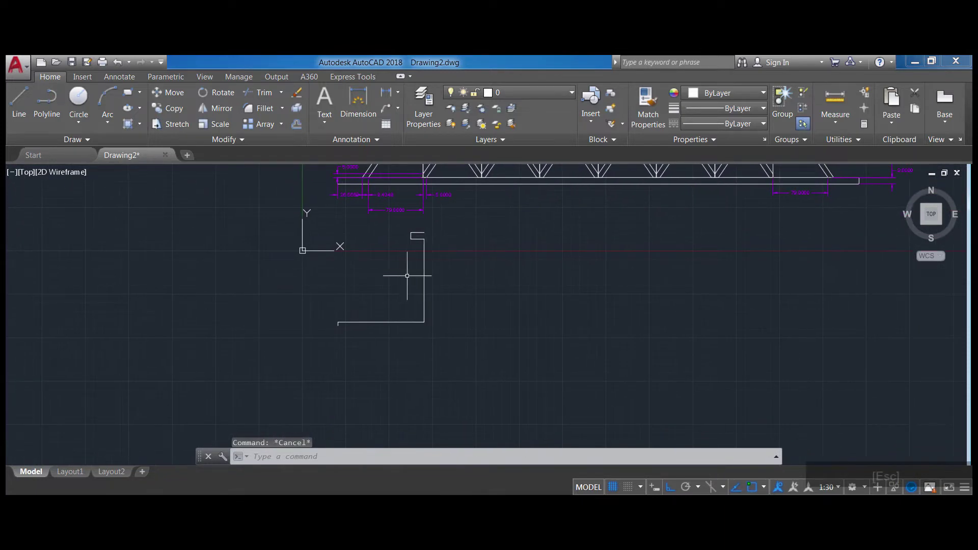
scroll(304, 336, up, 4)
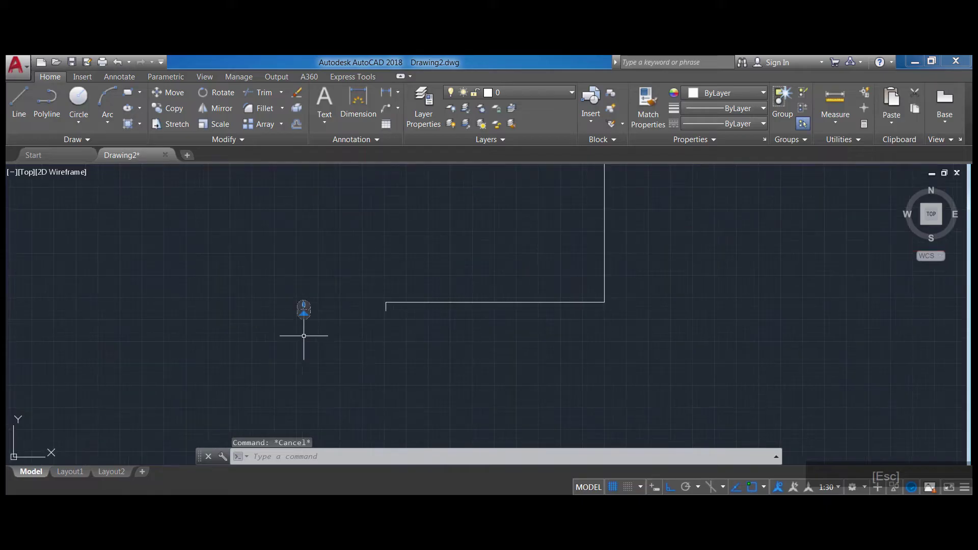
click(386, 306)
key(Delete)
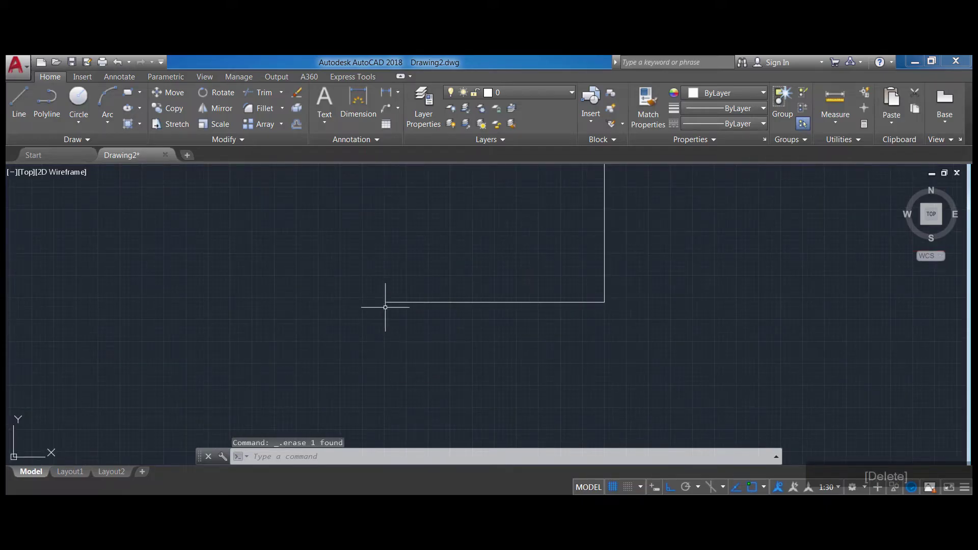
Step: Draw the 9-unit-deep chord strip from the horizontal line's left end to the vertical line
text(l)
key(Return)
click(386, 303)
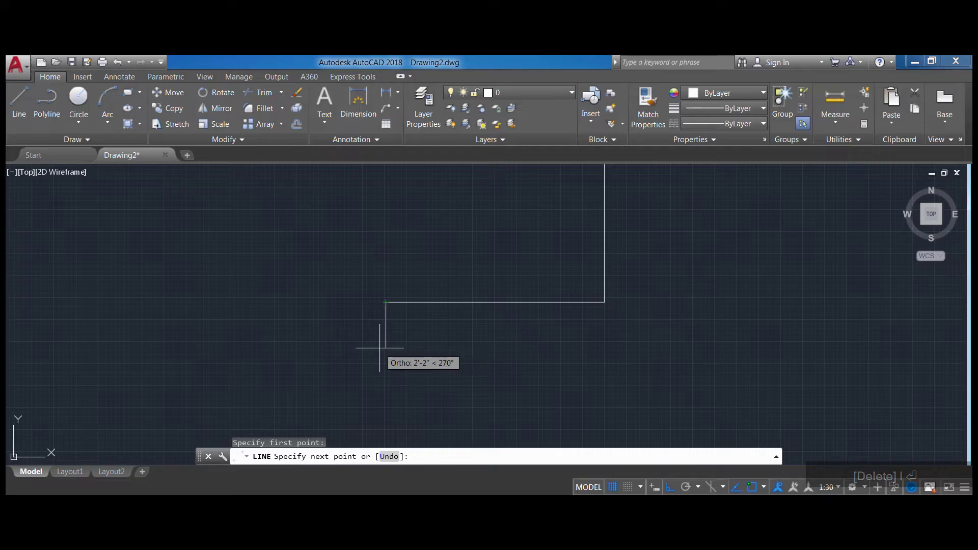
text(9)
key(Return)
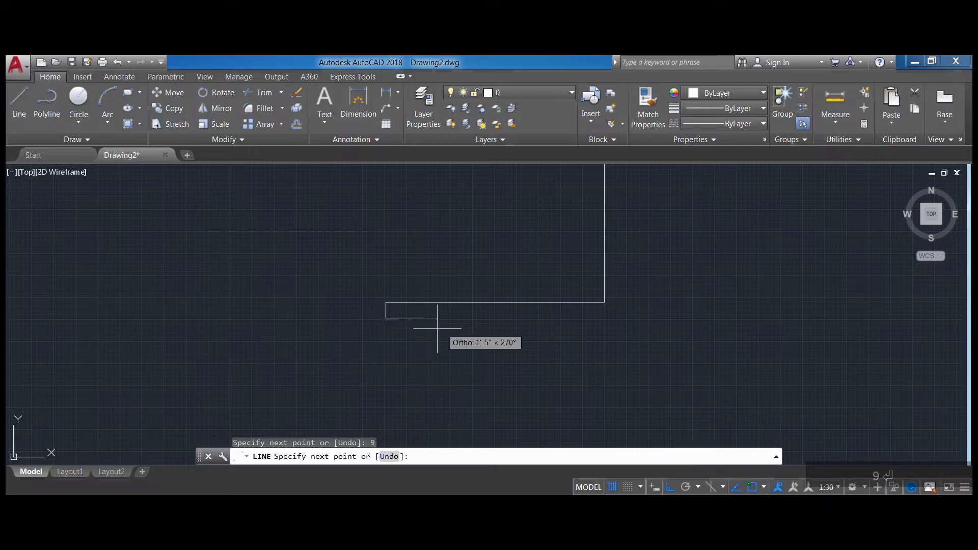
click(605, 317)
key(Return)
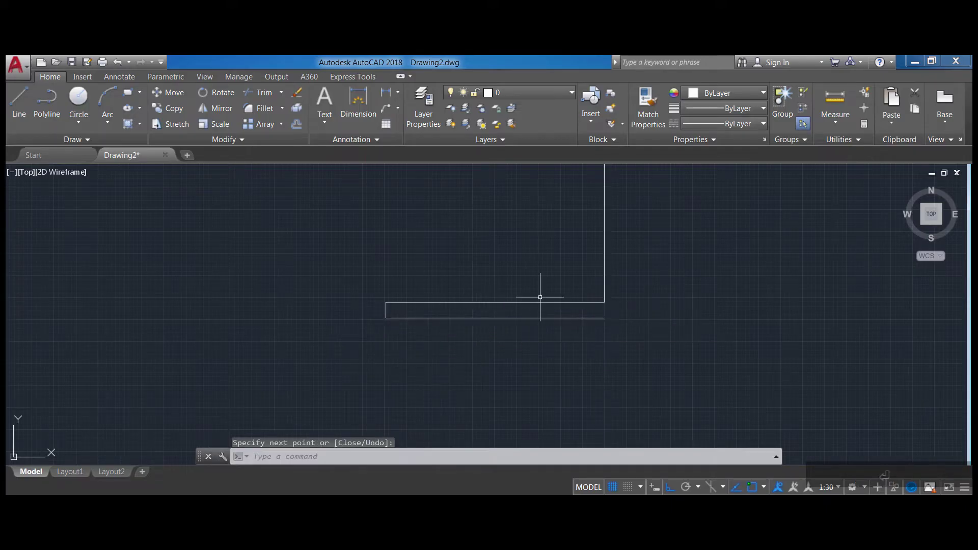
scroll(506, 271, down, 2)
mouse_move(506, 272)
middle_down()
mouse_move(492, 357)
mouse_move(496, 341)
mouse_move(498, 389)
mouse_move(489, 376)
middle_up()
Step: End the diagonal at the upper truss's top node, then pan back down to the lower outline
scroll(496, 372, down, 2)
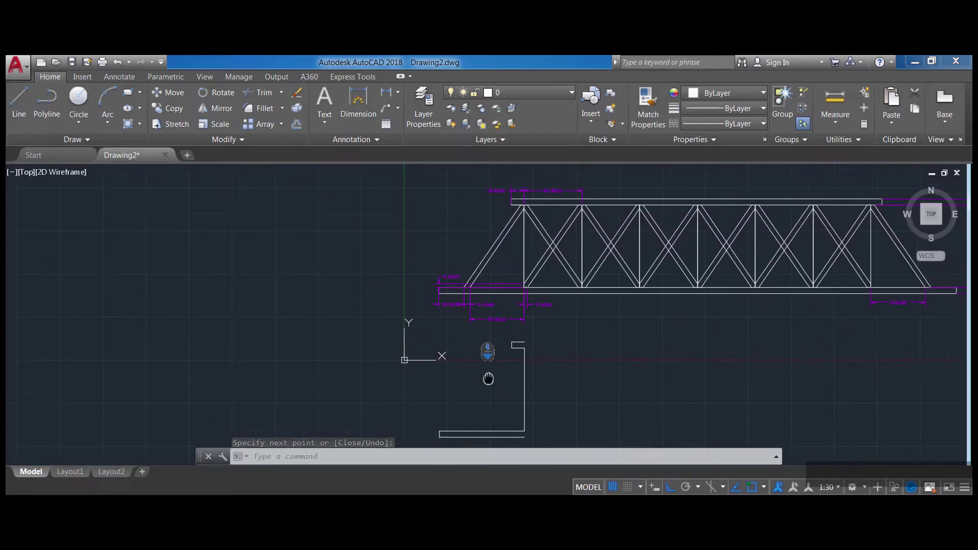
click(520, 211)
key(Return)
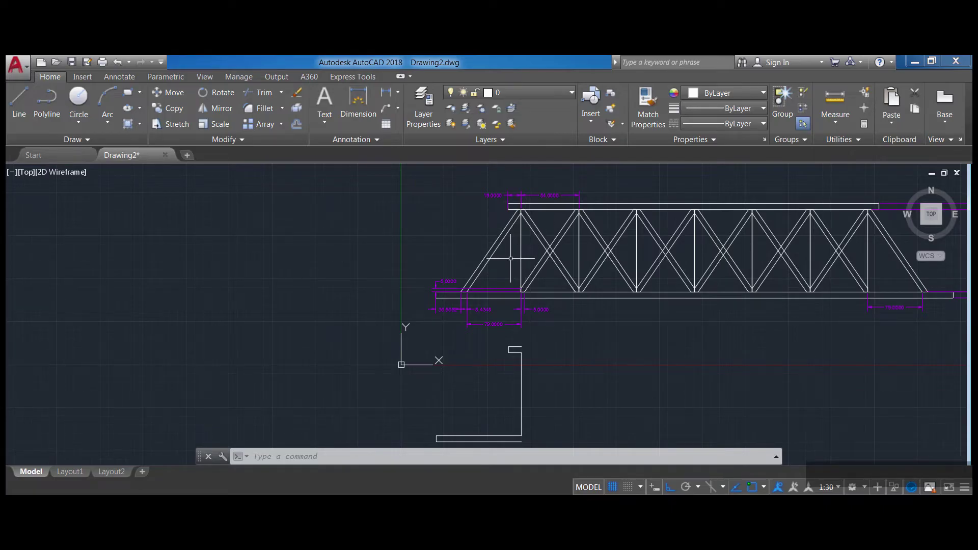
scroll(515, 259, up, 6)
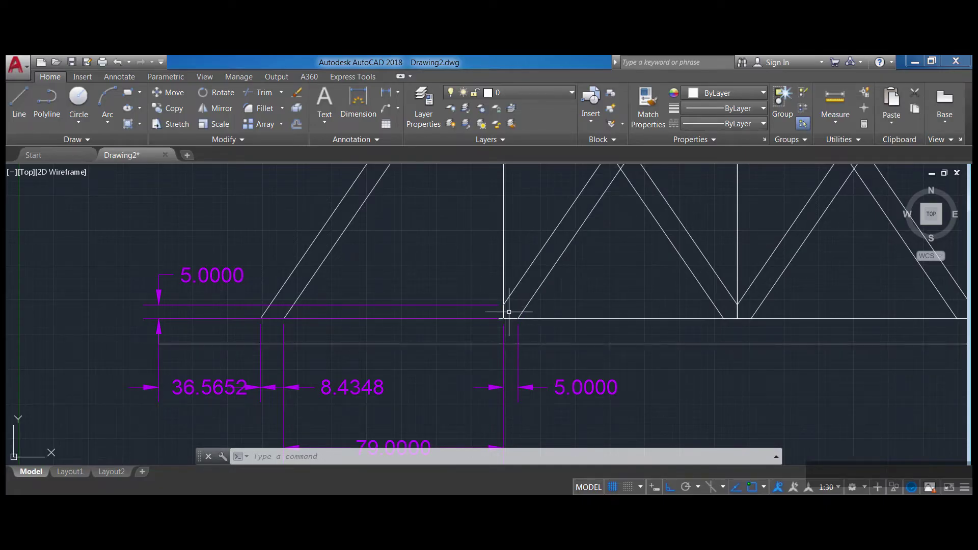
scroll(485, 318, down, 2)
middle_drag(461, 344, 478, 437)
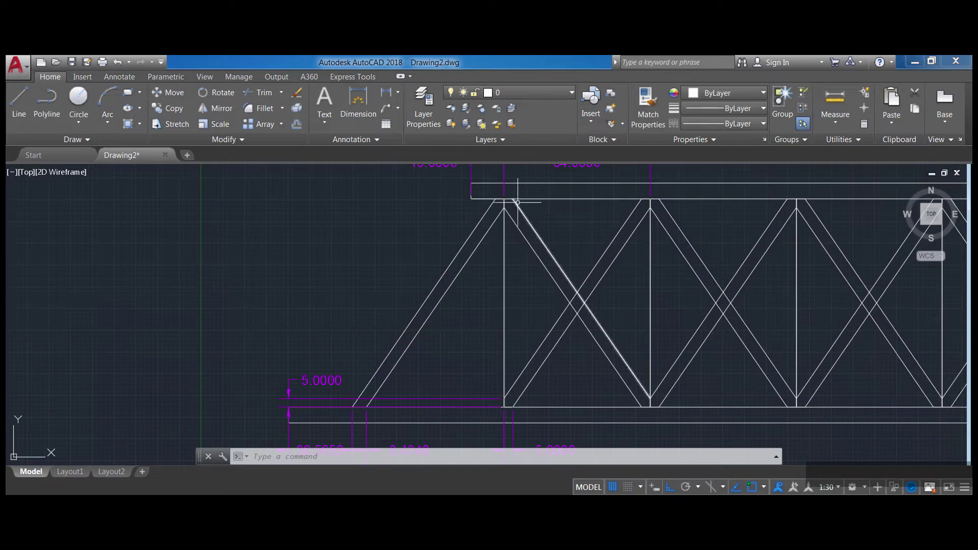
middle_drag(474, 357, 495, 195)
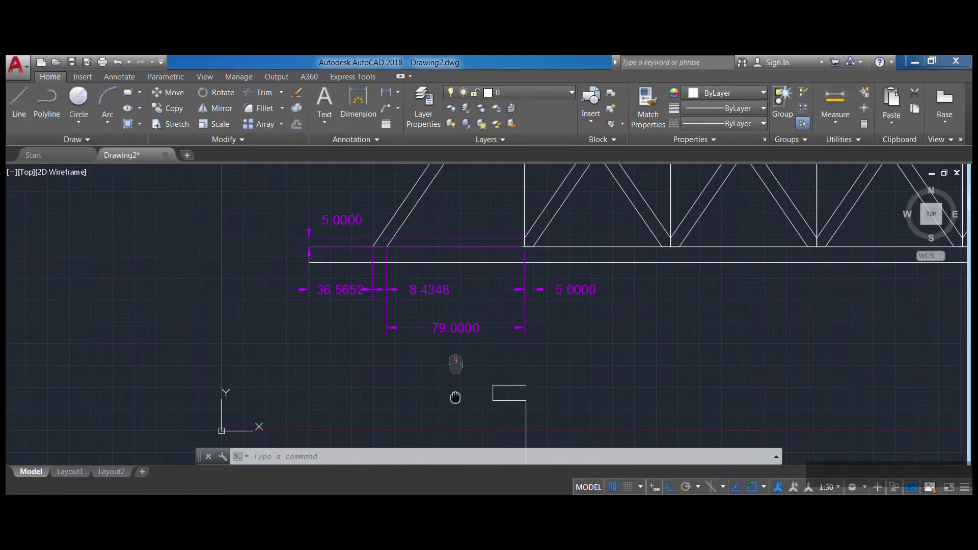
middle_drag(455, 398, 444, 258)
Step: Draw short 5-unit segments from the outline's top endpoint
text(l)
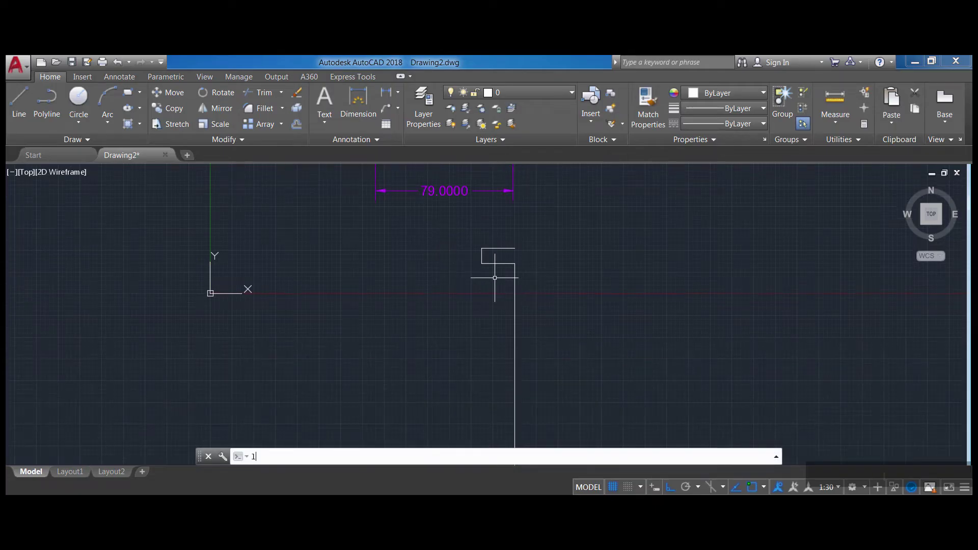
key(Return)
click(515, 264)
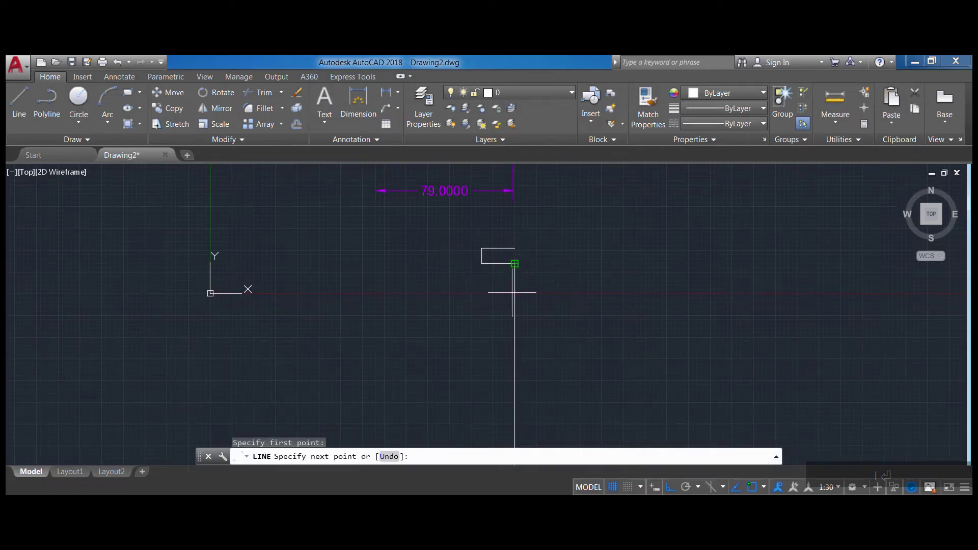
key(Return)
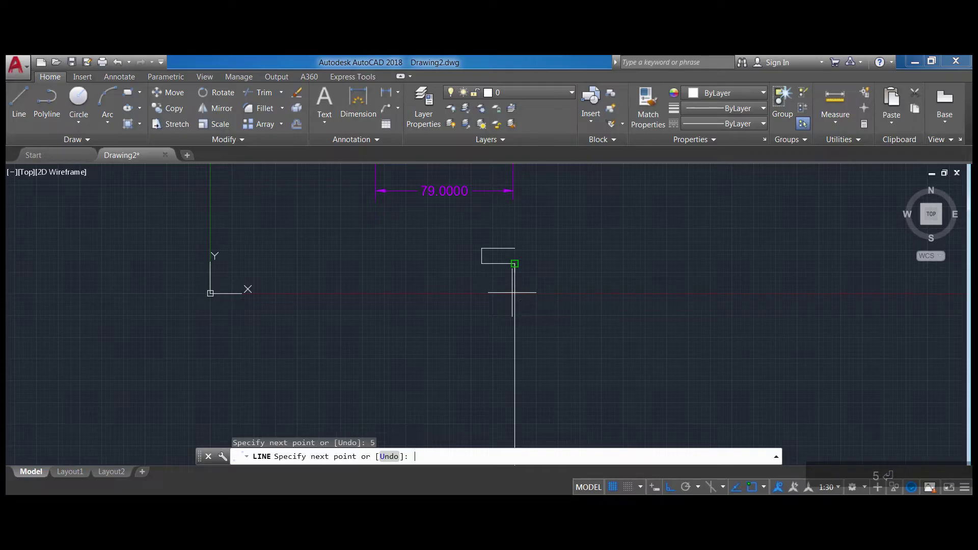
click(540, 273)
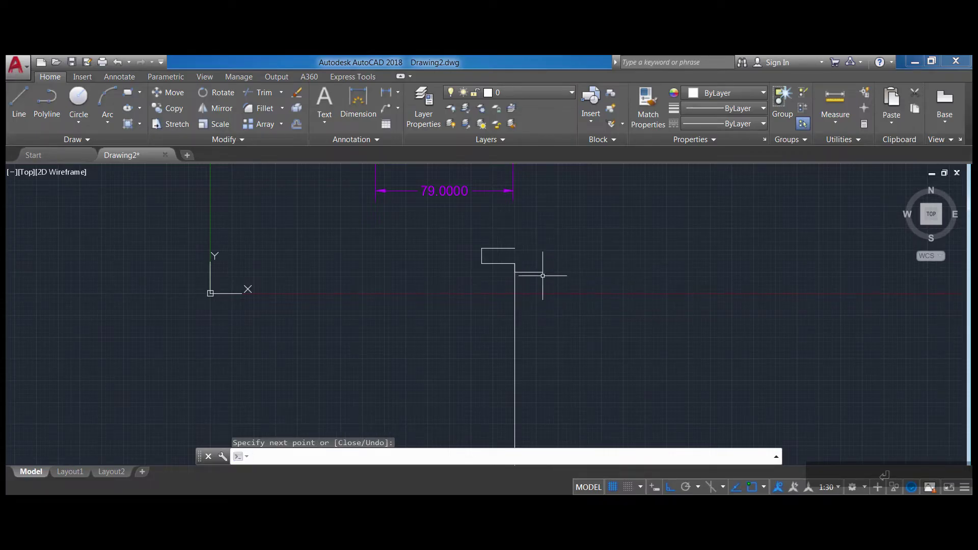
key(Return)
key(Return)
key(Return)
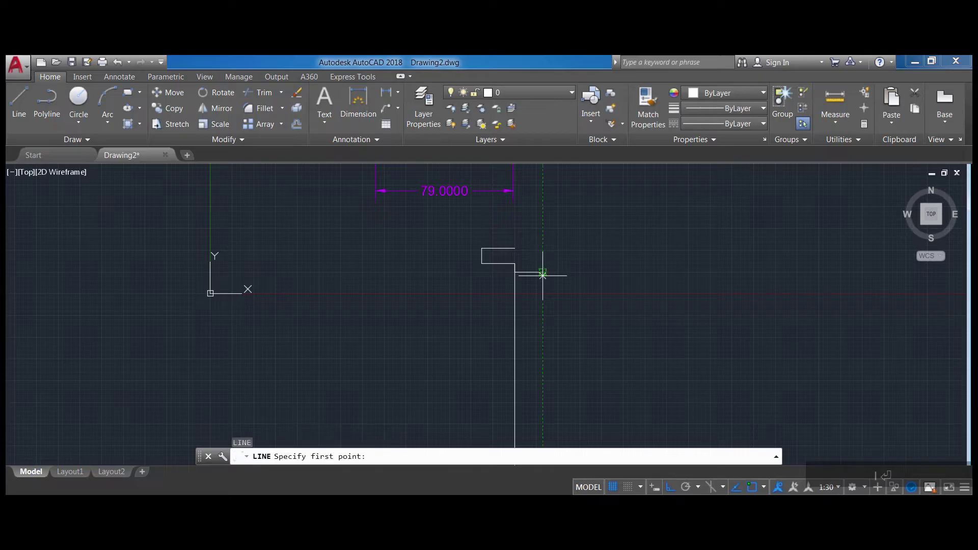
click(515, 263)
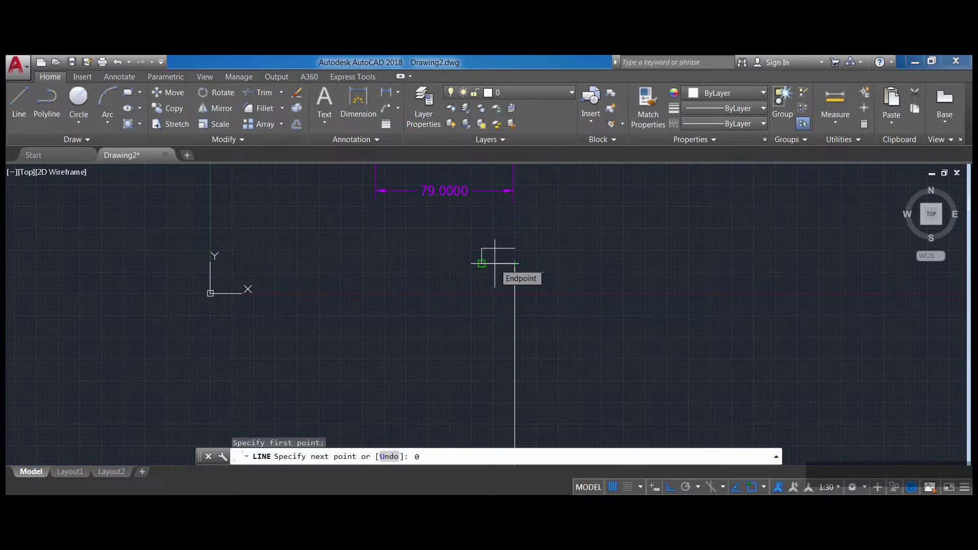
text(5)
key(Return)
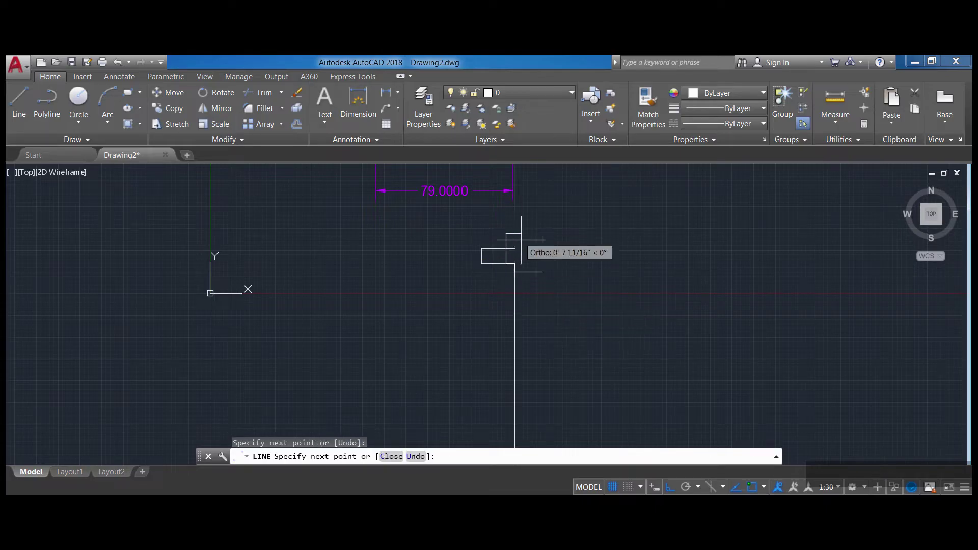
key(Return)
Step: Draw two parallel diagonals from the post's top corner down to the base line, with Ortho off
middle_drag(547, 415, 572, 346)
text(l)
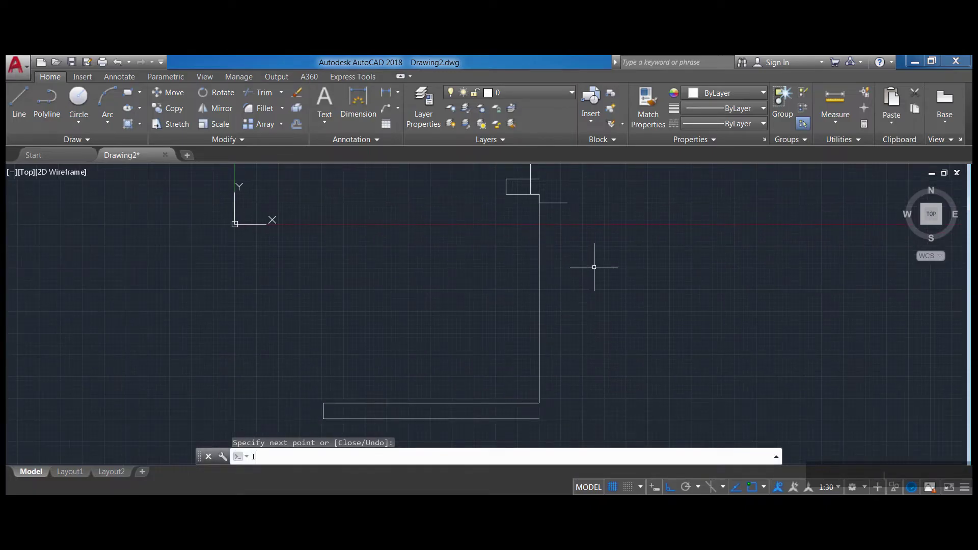
key(Return)
click(539, 203)
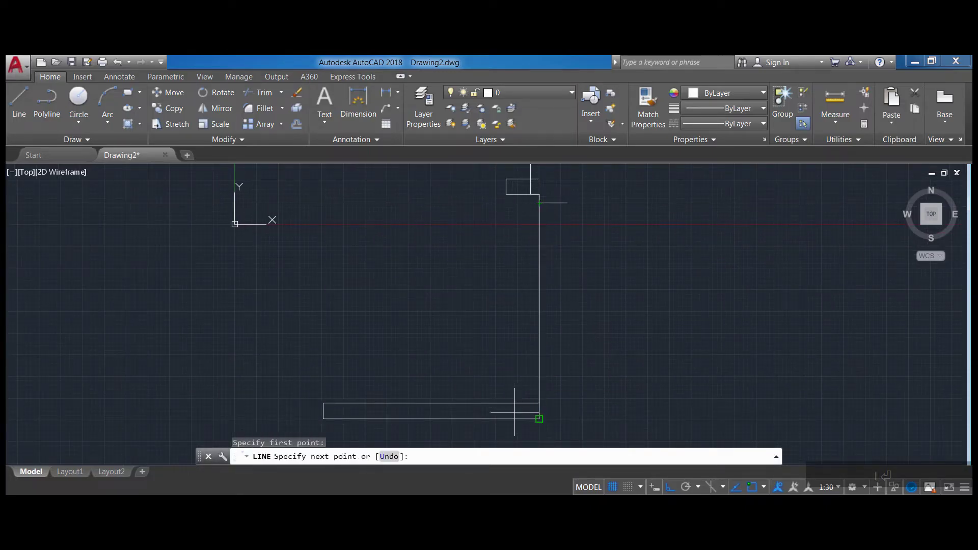
click(402, 403)
key(Return)
key(Return)
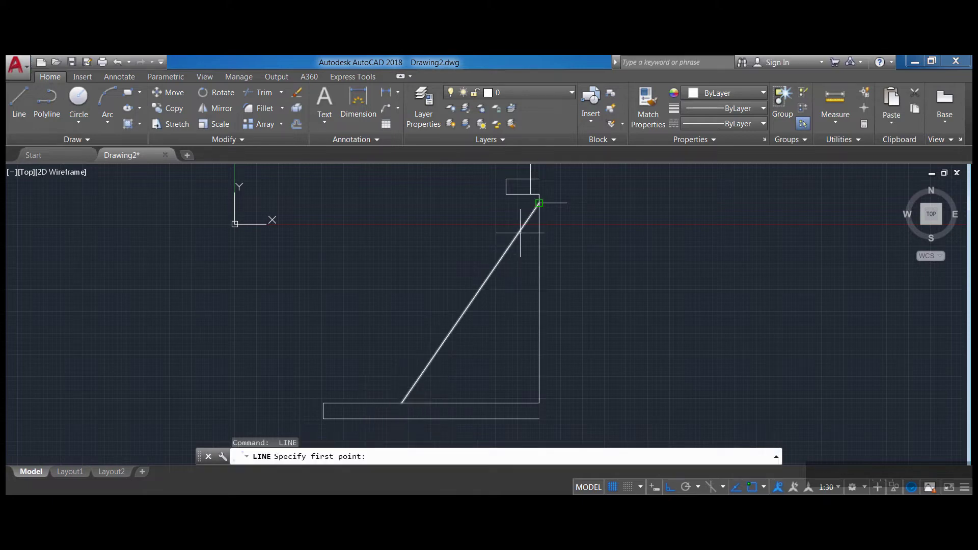
click(531, 194)
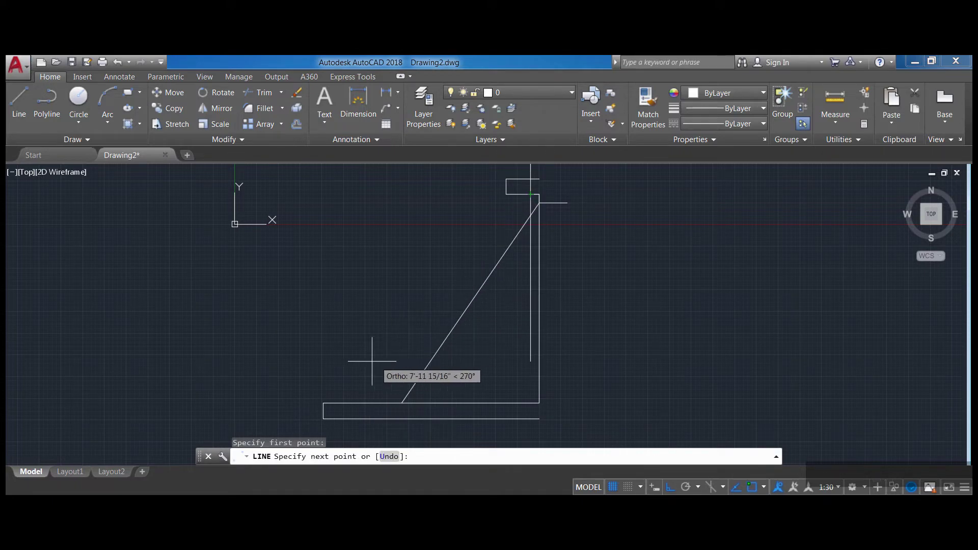
key(F8)
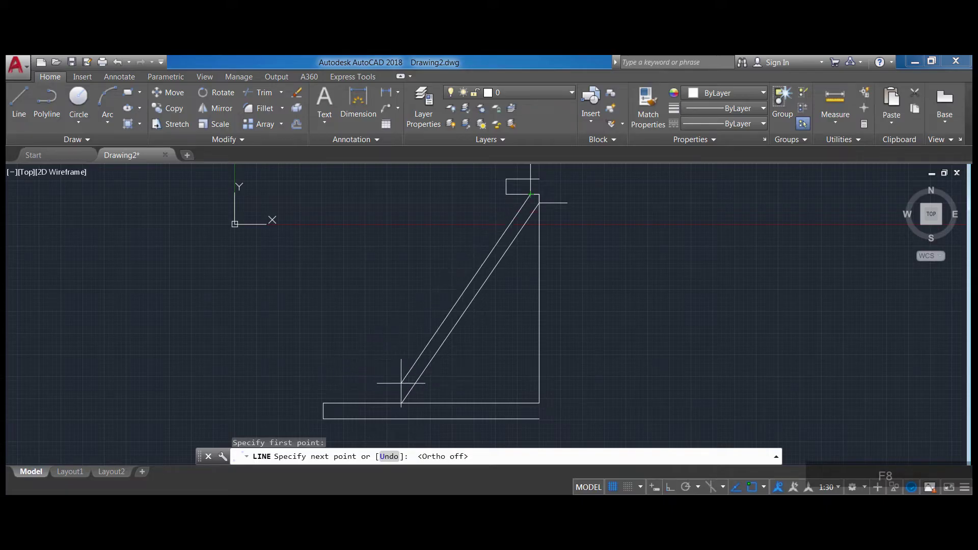
click(387, 403)
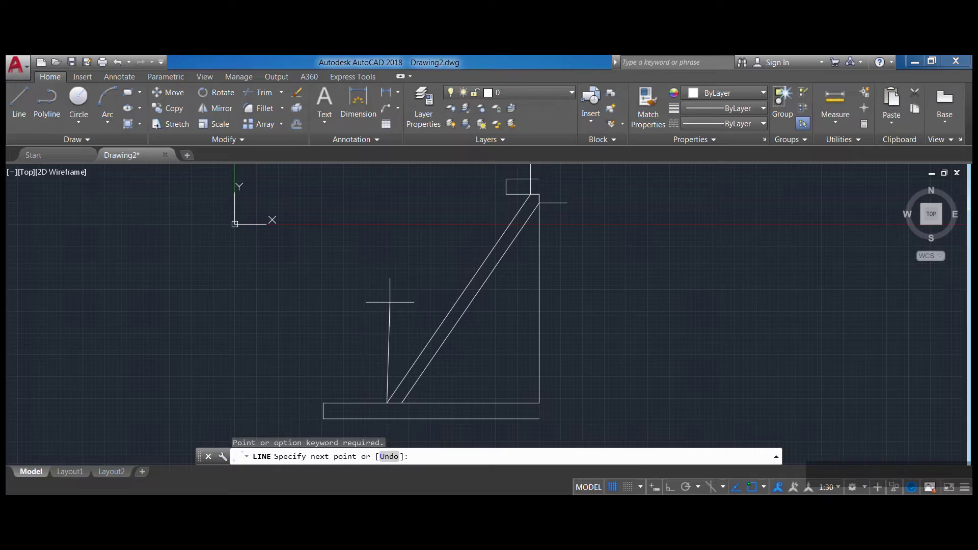
key(Escape)
scroll(389, 299, down, 2)
Step: Draw an 84-unit base extension to the right from the support's bottom corner
middle_drag(389, 280, 392, 332)
scroll(385, 351, down, 2)
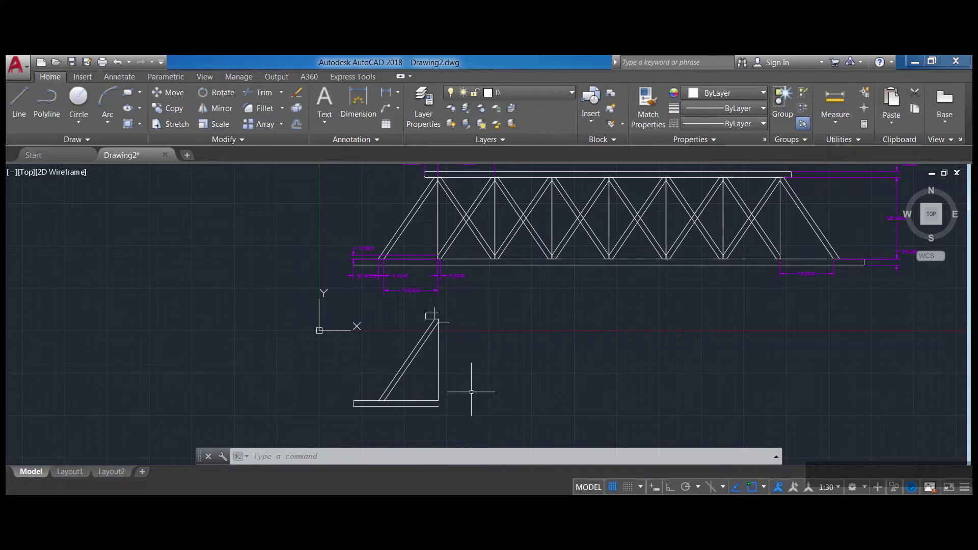
middle_drag(494, 271, 502, 321)
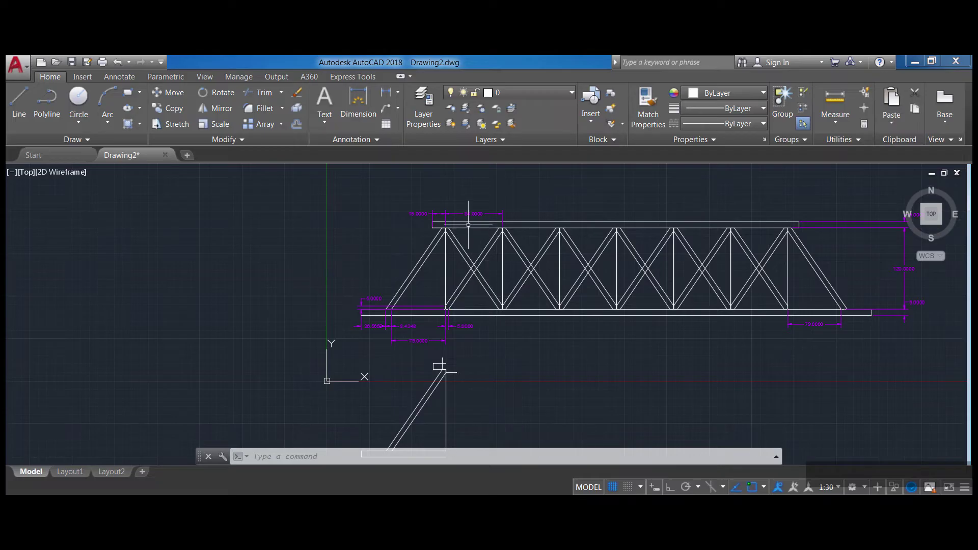
middle_drag(498, 376, 492, 274)
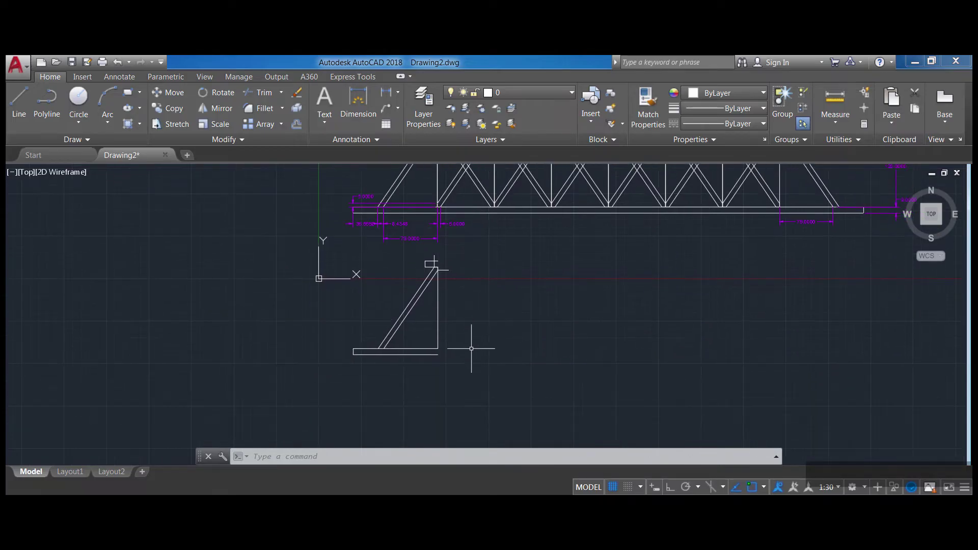
text(1)
key(Return)
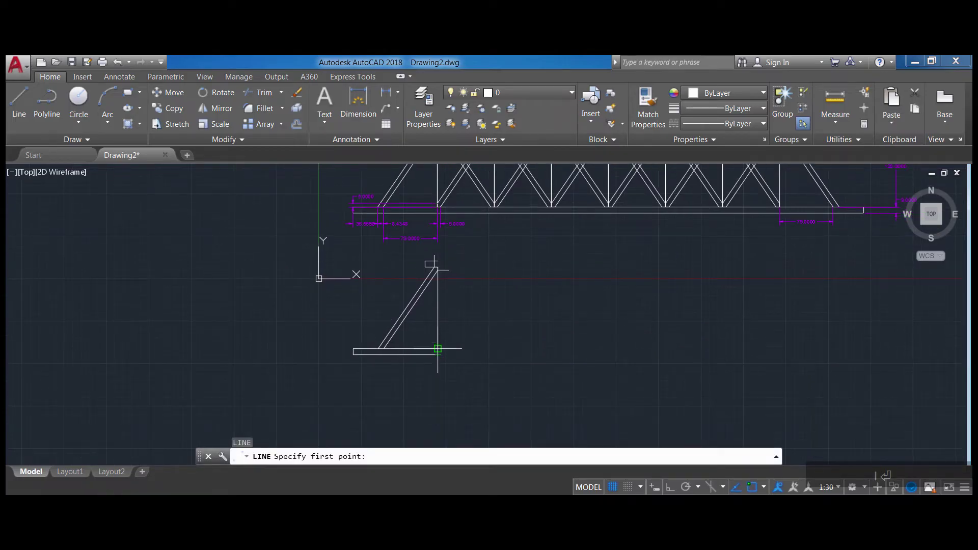
click(438, 349)
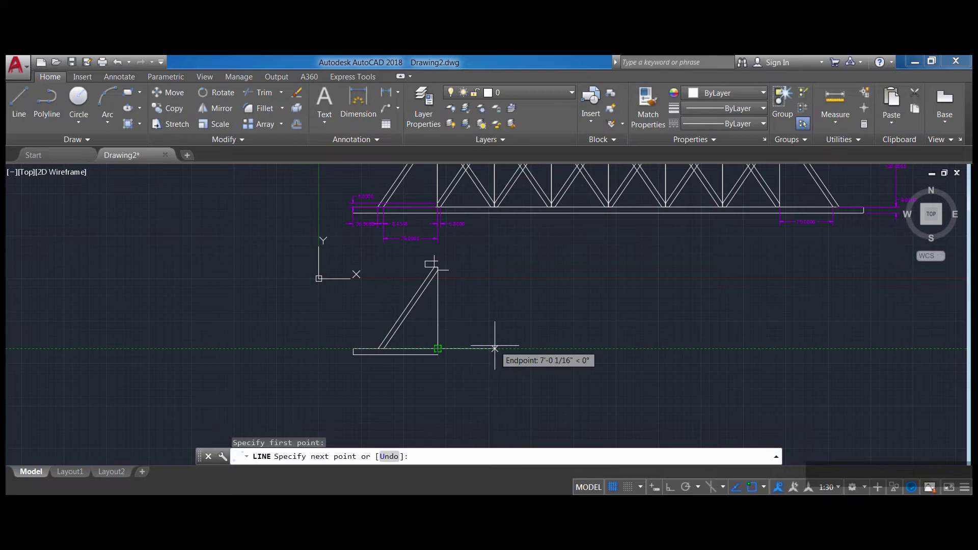
text(8)
key(Return)
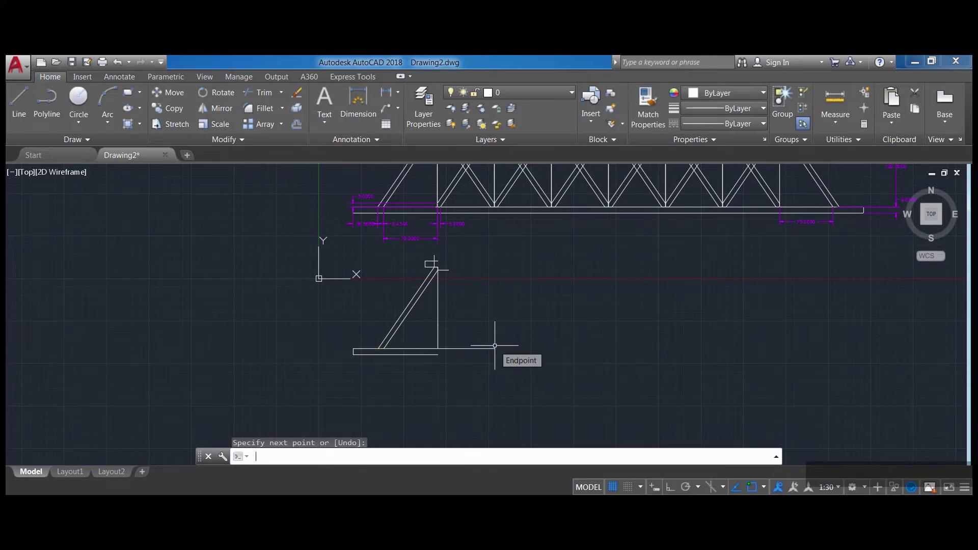
key(Return)
key(Return)
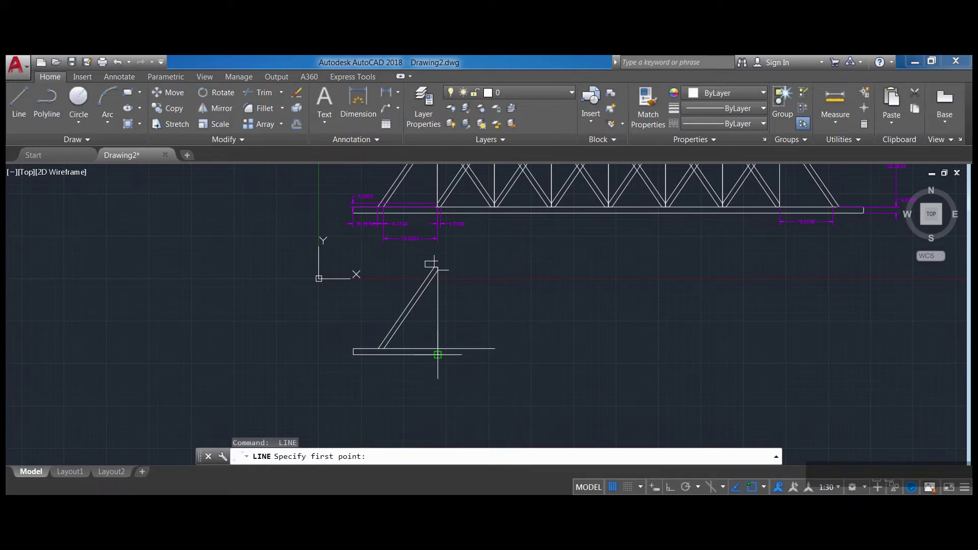
click(437, 354)
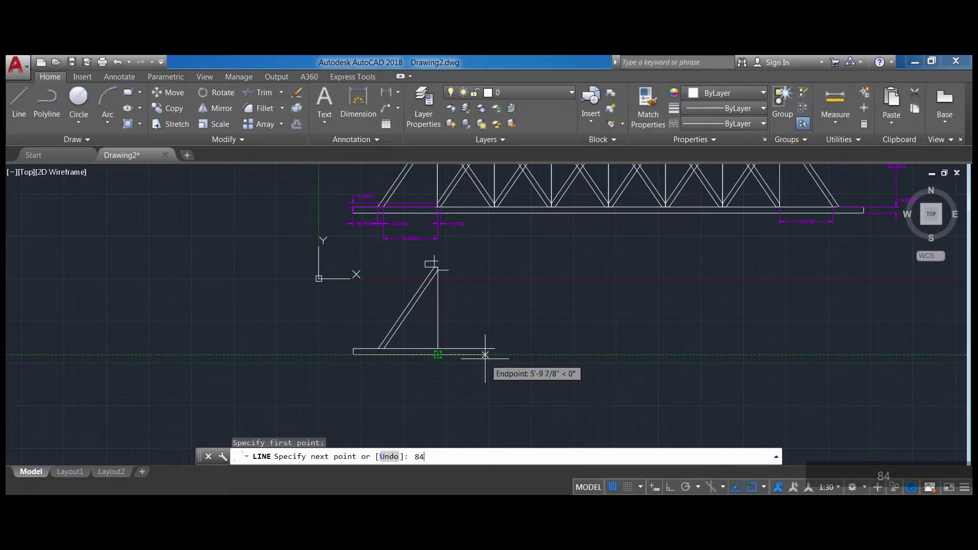
key(Return)
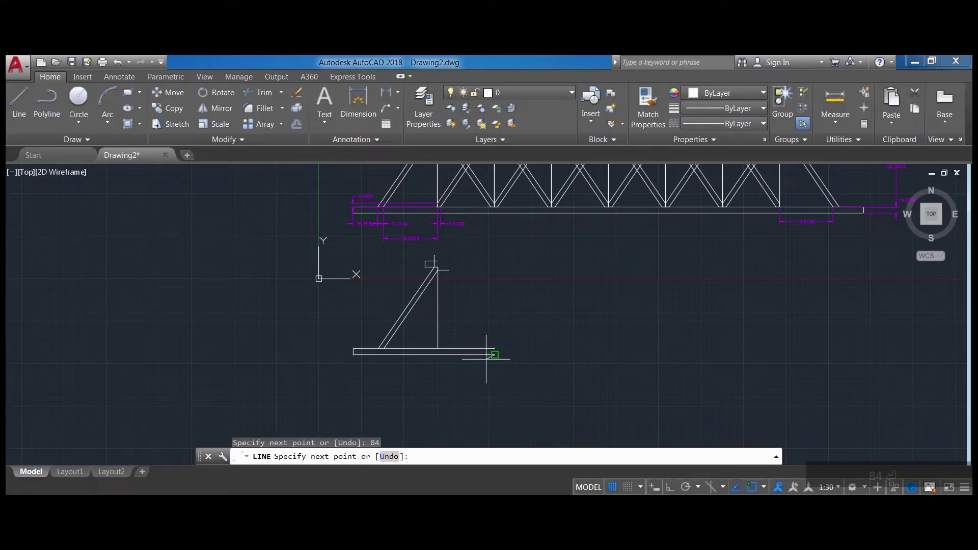
key(Escape)
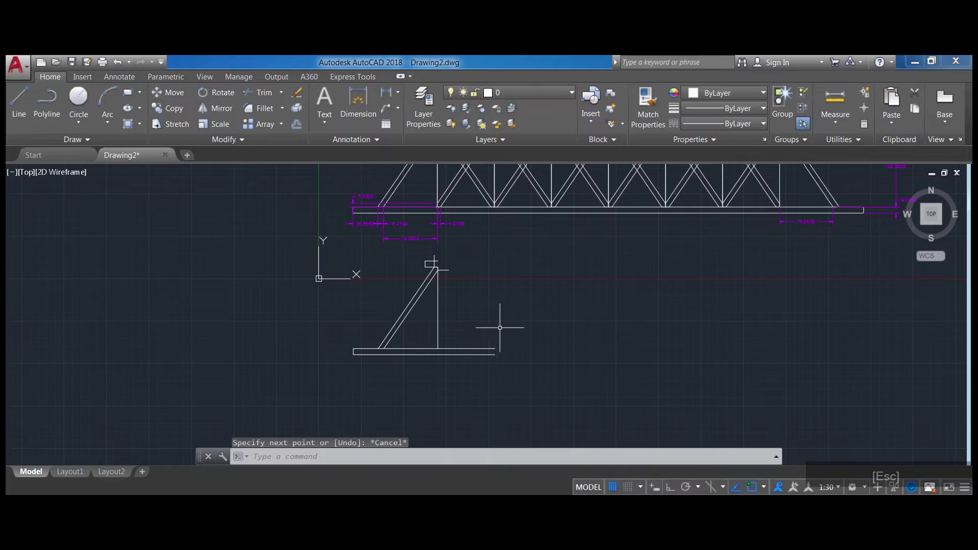
Step: Raise a 120-unit vertical from the base end and join its top back to the diagonal's corner
text(l)
key(Return)
click(495, 349)
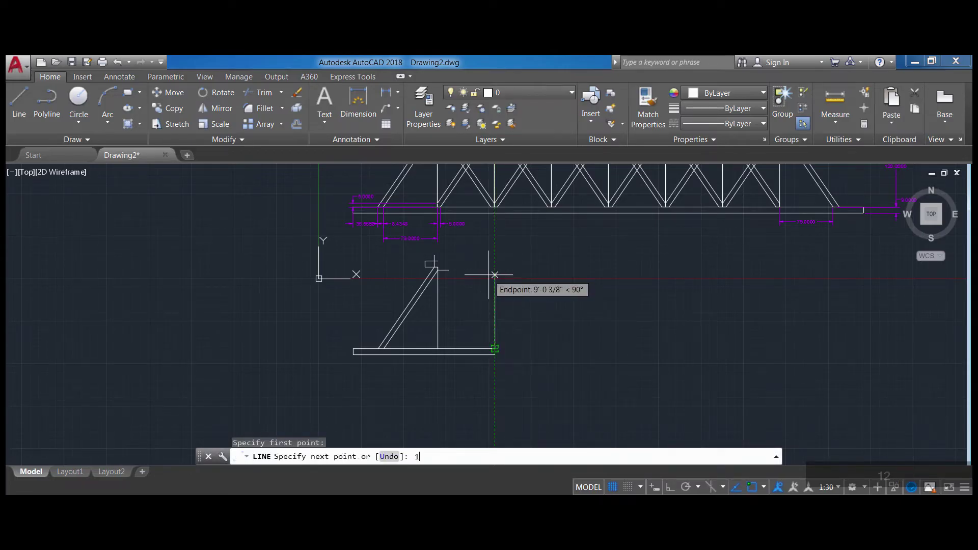
key(Return)
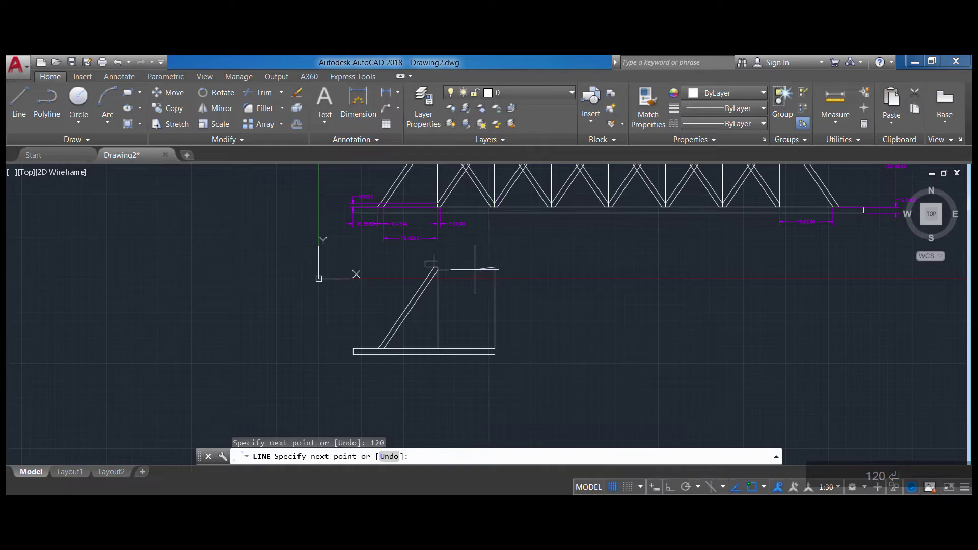
click(434, 265)
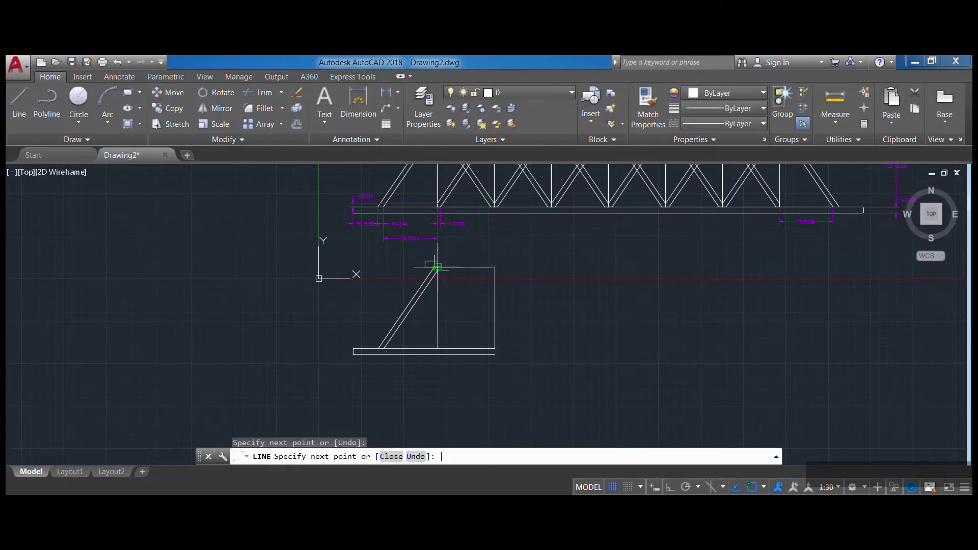
key(Return)
Step: Zoom in on the upper truss's end joint, then return to the support below
scroll(536, 300, up, 1)
middle_drag(531, 280, 553, 443)
scroll(553, 444, up, 2)
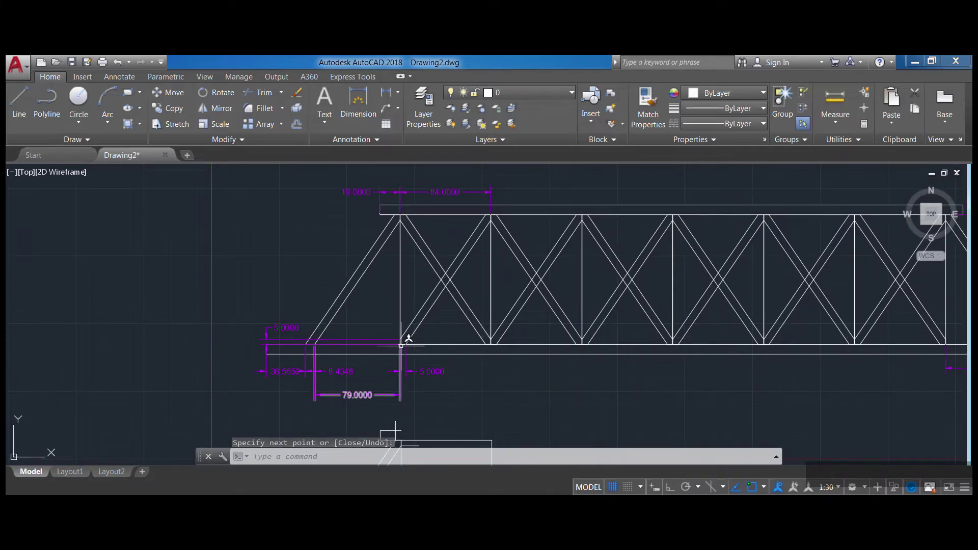
scroll(396, 346, up, 3)
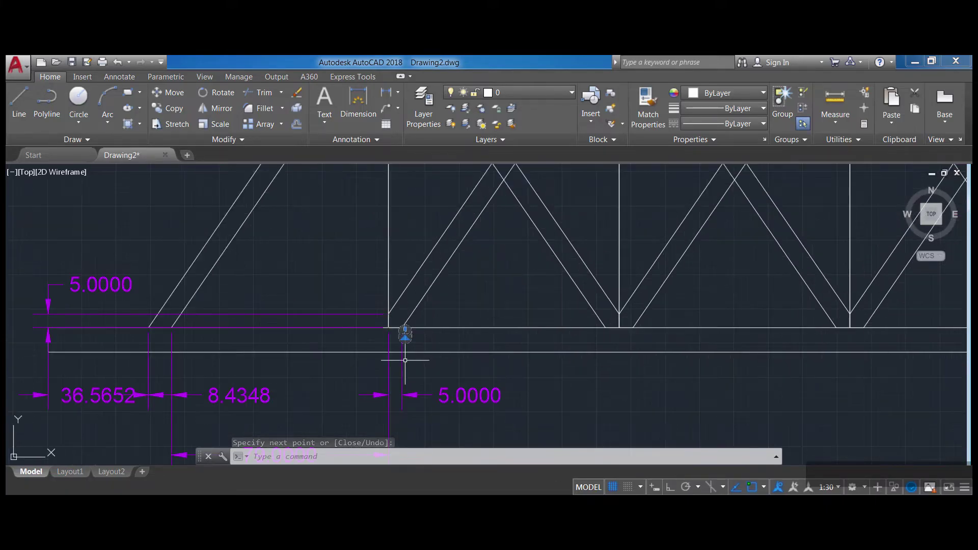
click(389, 315)
key(Escape)
scroll(412, 308, down, 2)
mouse_move(428, 321)
middle_down()
mouse_move(448, 212)
mouse_move(465, 240)
mouse_move(468, 330)
middle_up()
Step: Draw a 5-unit segment and a short vertical at the diagonal's top corner
text(l)
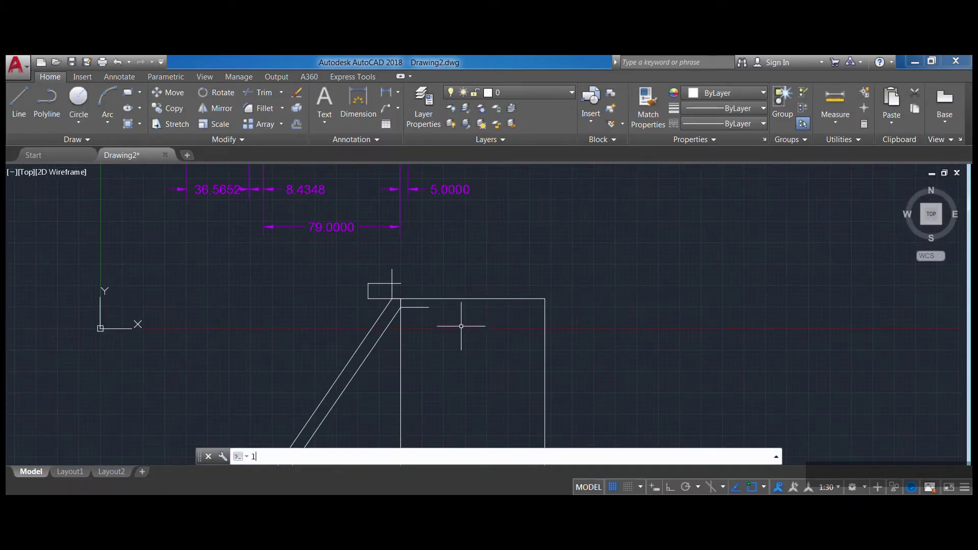
key(Return)
click(408, 296)
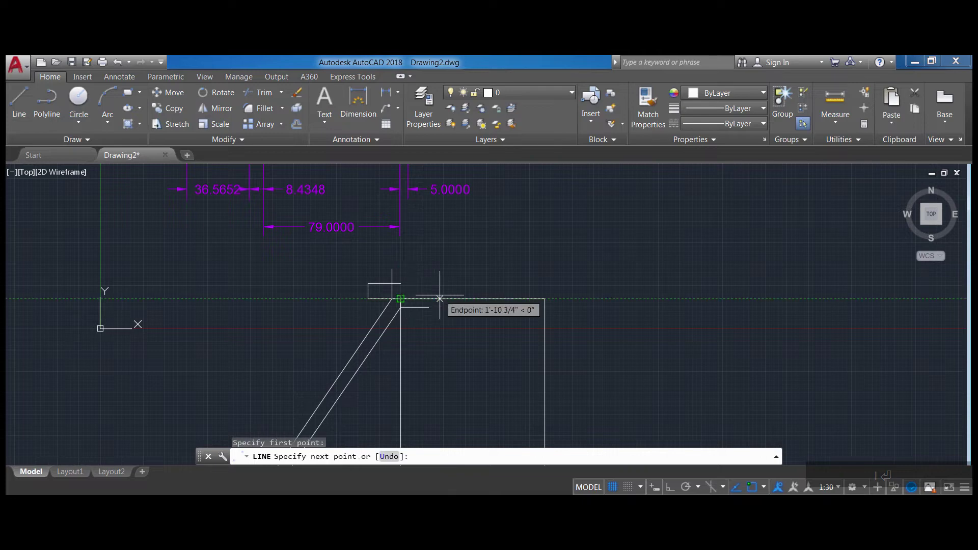
text(5)
key(Return)
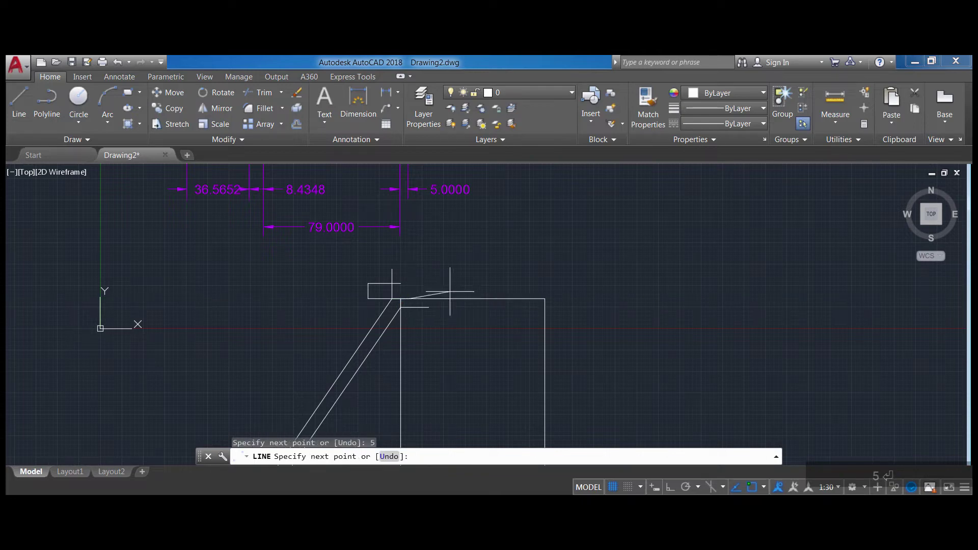
key(F8)
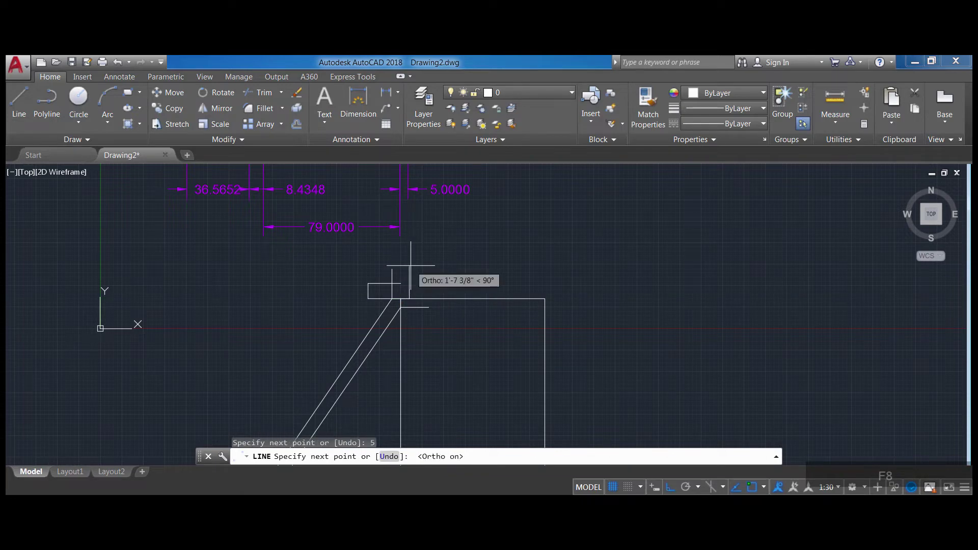
click(410, 265)
key(Return)
key(Return)
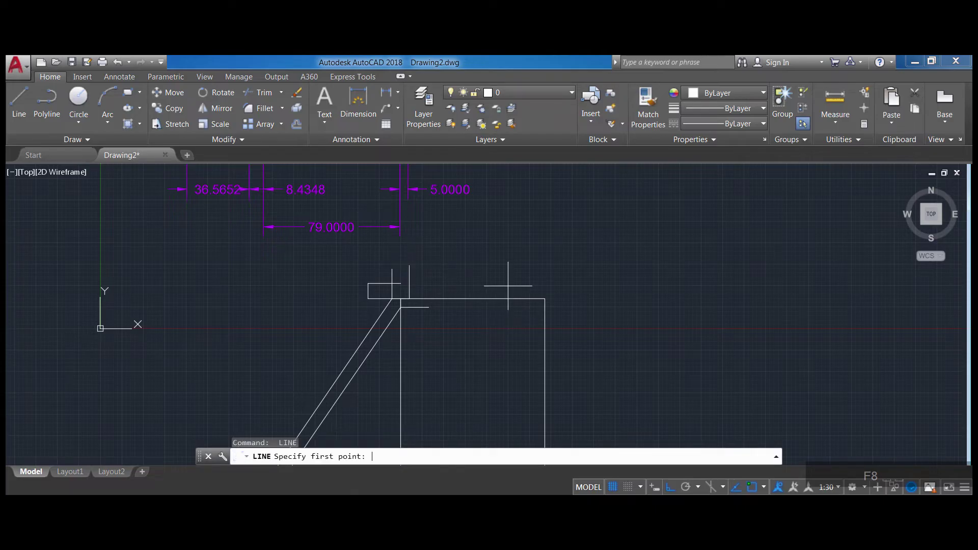
Step: At the frame's top-right corner, draw a 5-unit drop and a 16-unit run right
click(541, 305)
click(536, 301)
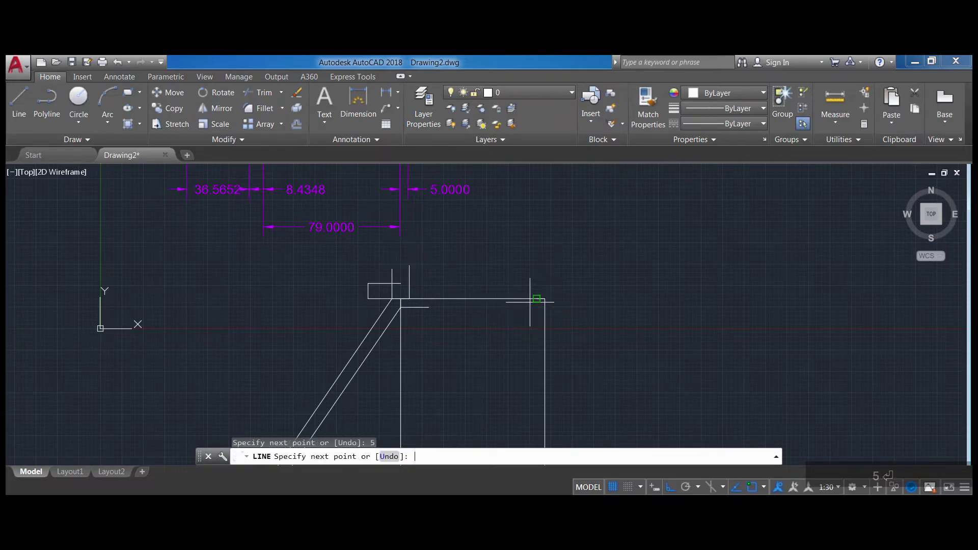
click(525, 275)
key(Return)
key(Return)
click(546, 303)
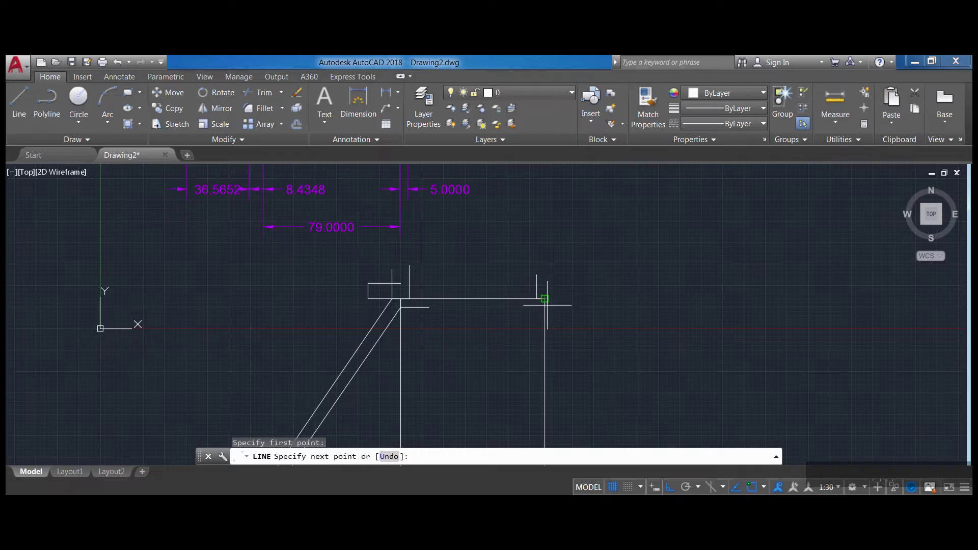
text(5)
key(Return)
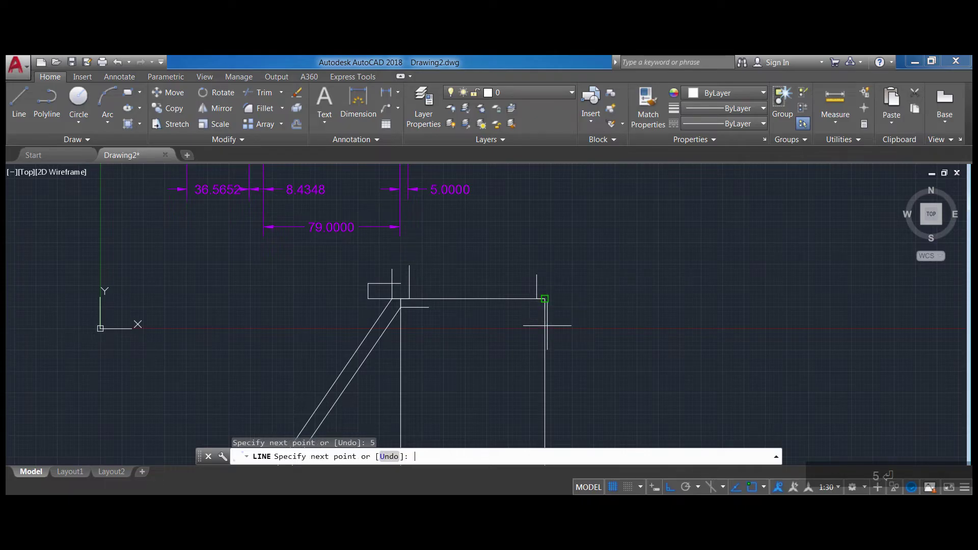
text(16)
key(Return)
Step: From the panel's lower-right corner, draw a 5-unit guide line followed by a 25-unit line
key(Return)
middle_drag(565, 386, 555, 257)
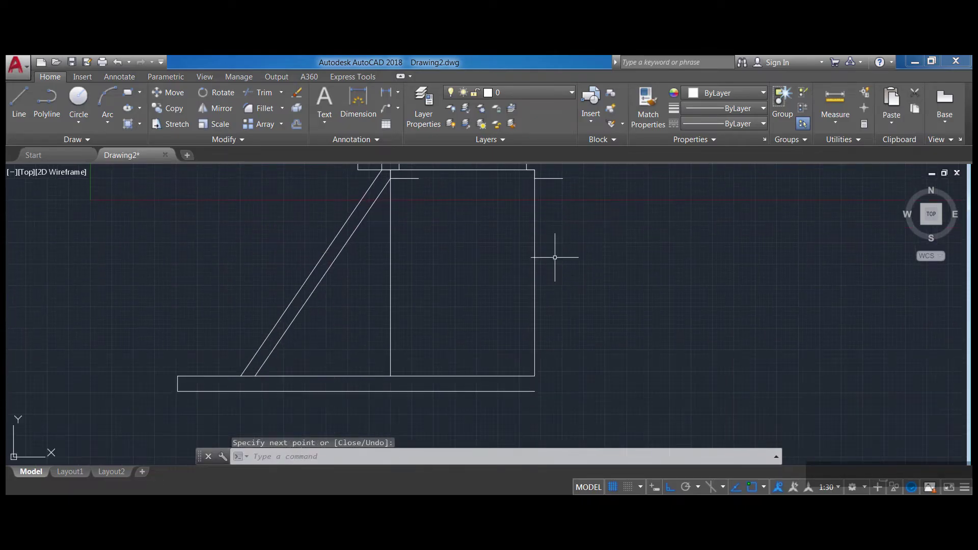
text(l)
key(Return)
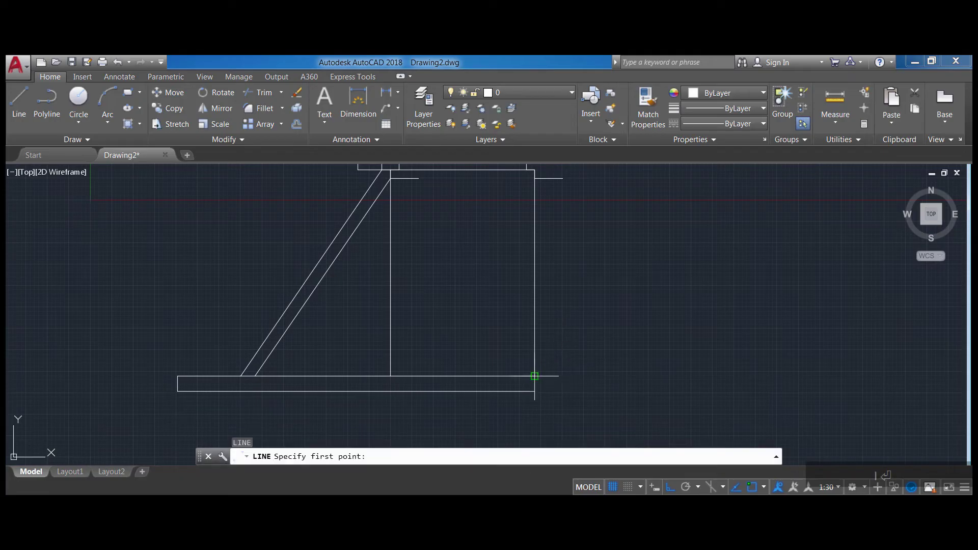
click(534, 376)
text(5)
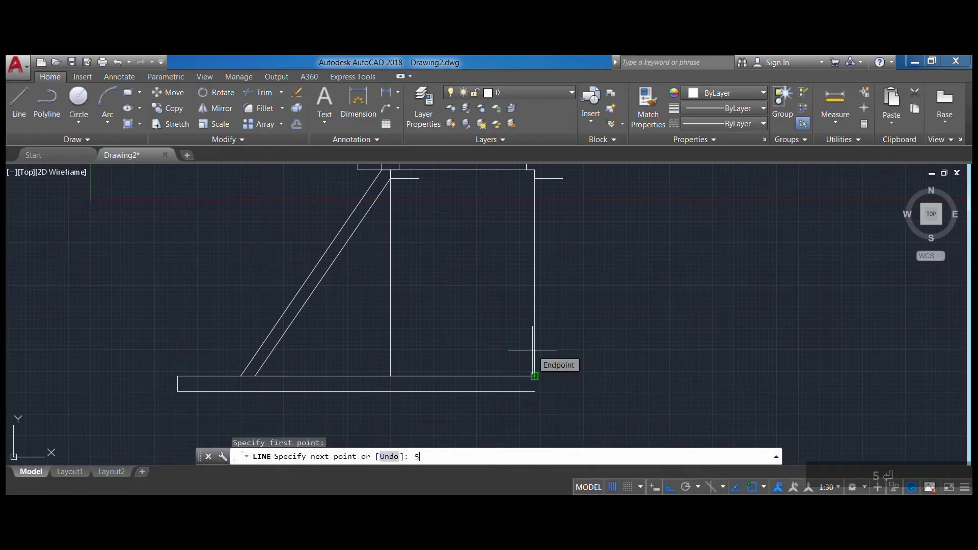
key(Return)
text(25)
key(Return)
key(Return)
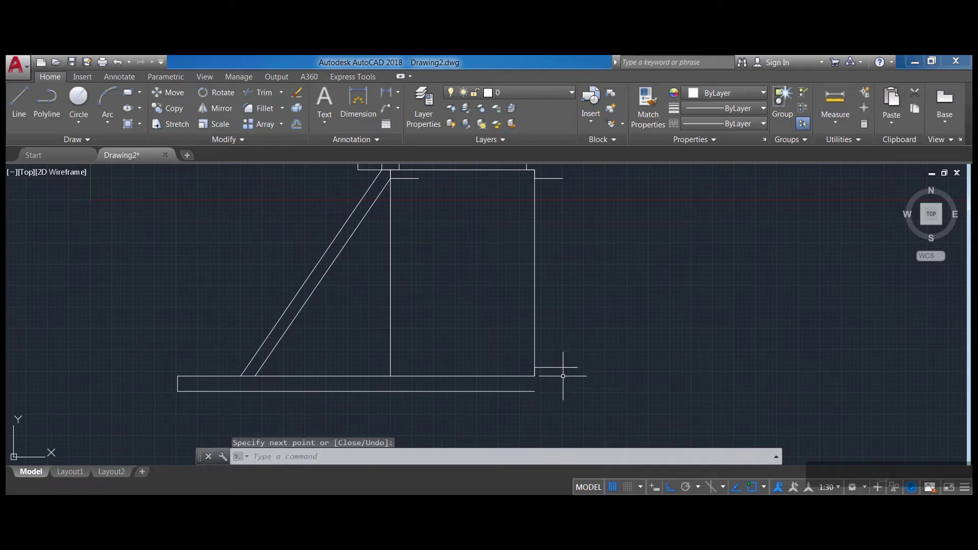
Step: Add a short 5-unit guide segment just below the lower-right corner
key(Return)
click(534, 376)
text(5)
key(Return)
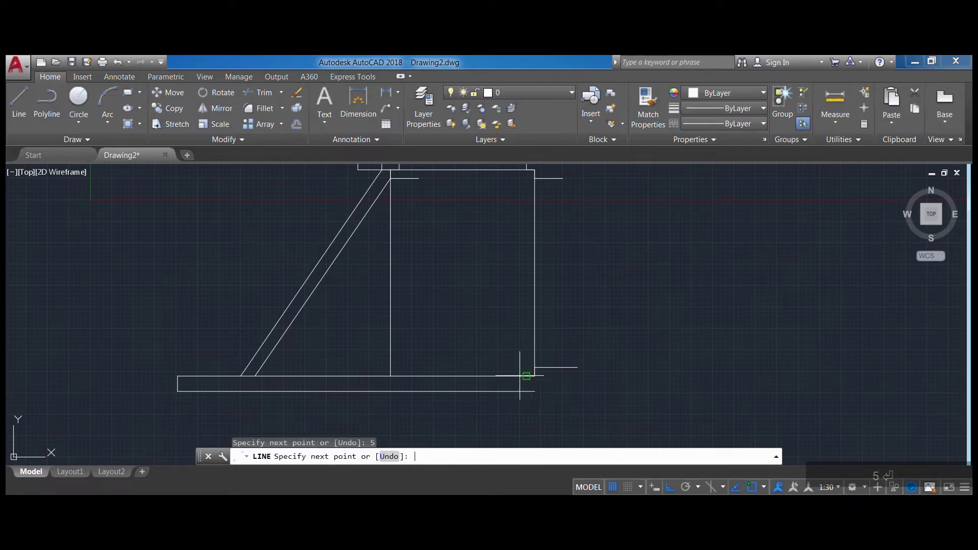
click(525, 410)
key(Return)
key(Return)
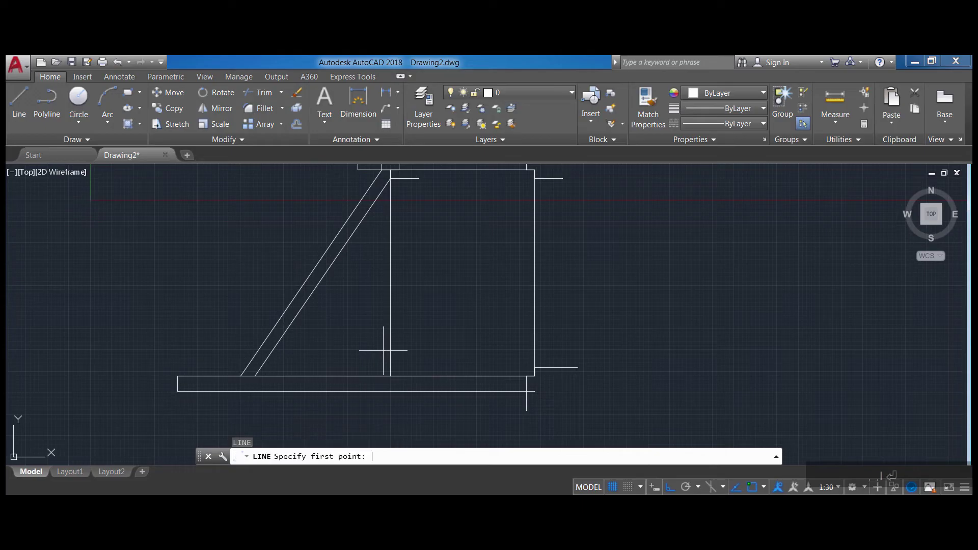
Step: Draw two short 5-unit guide segments at the foot of the inner vertical post
click(395, 375)
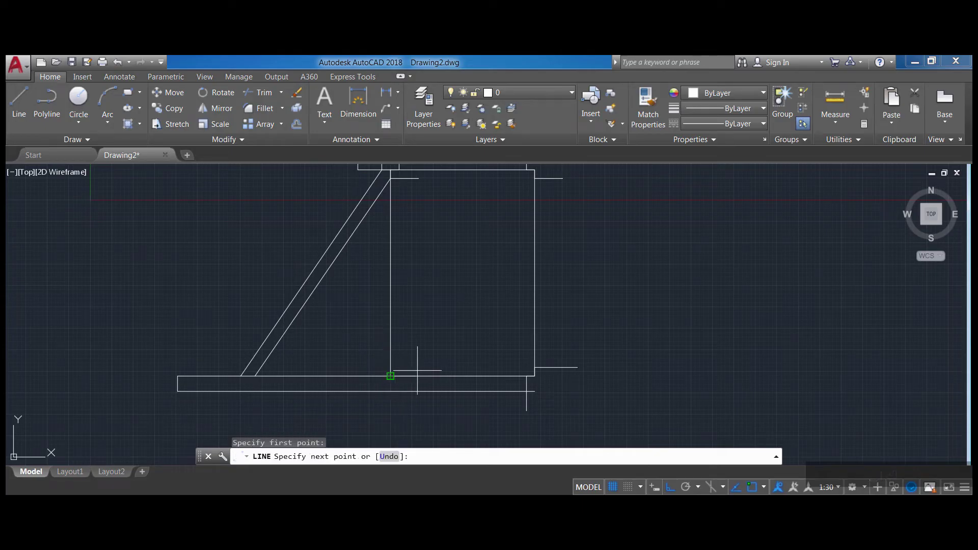
text(5)
key(Return)
click(415, 349)
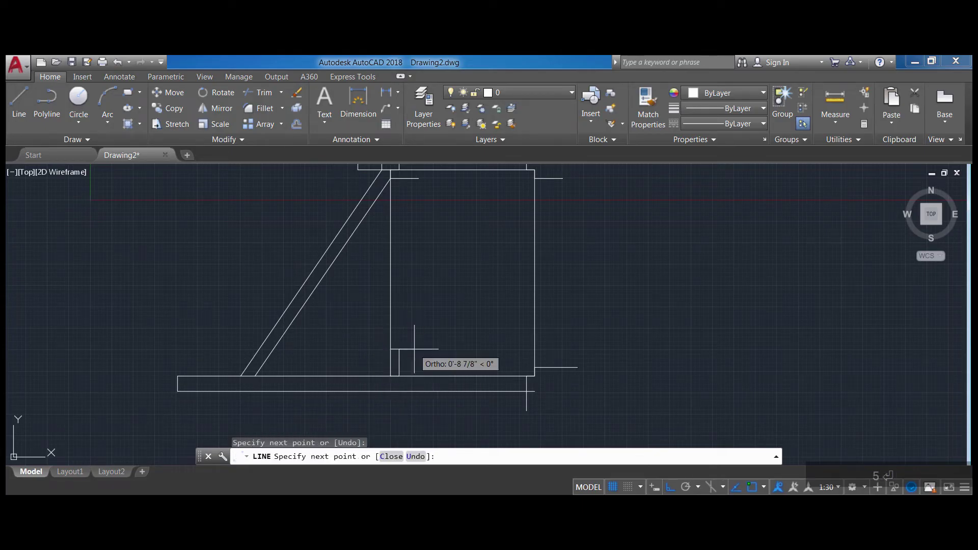
key(Return)
key(Return)
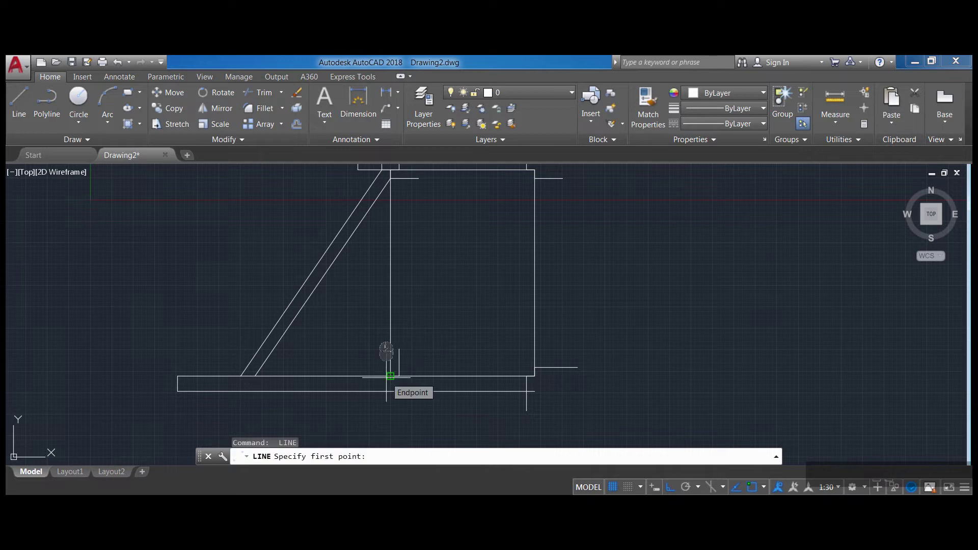
click(390, 376)
text(5)
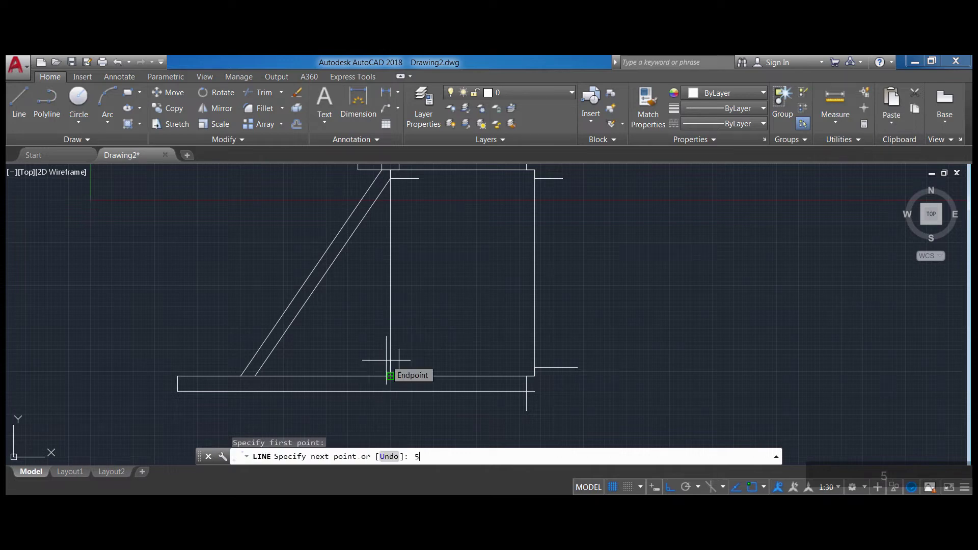
key(Return)
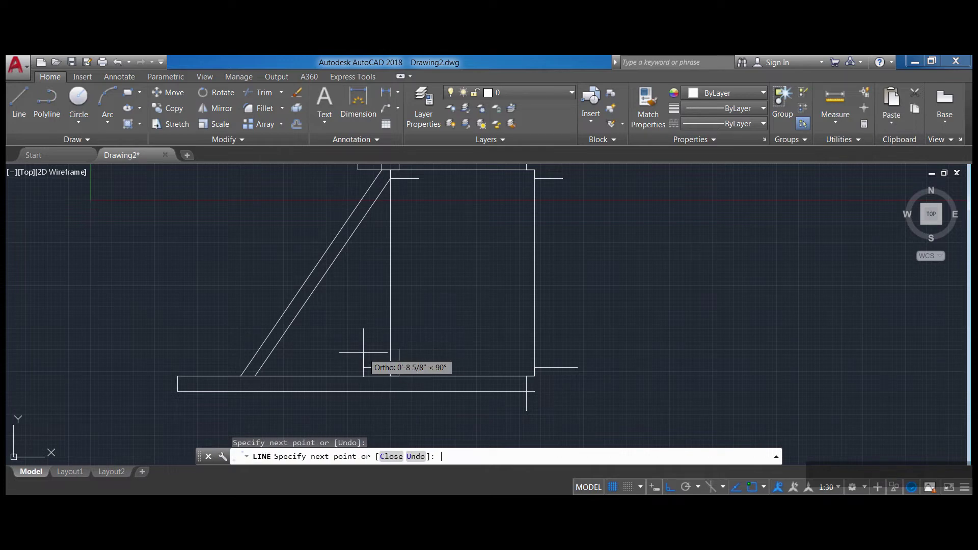
click(364, 346)
key(Return)
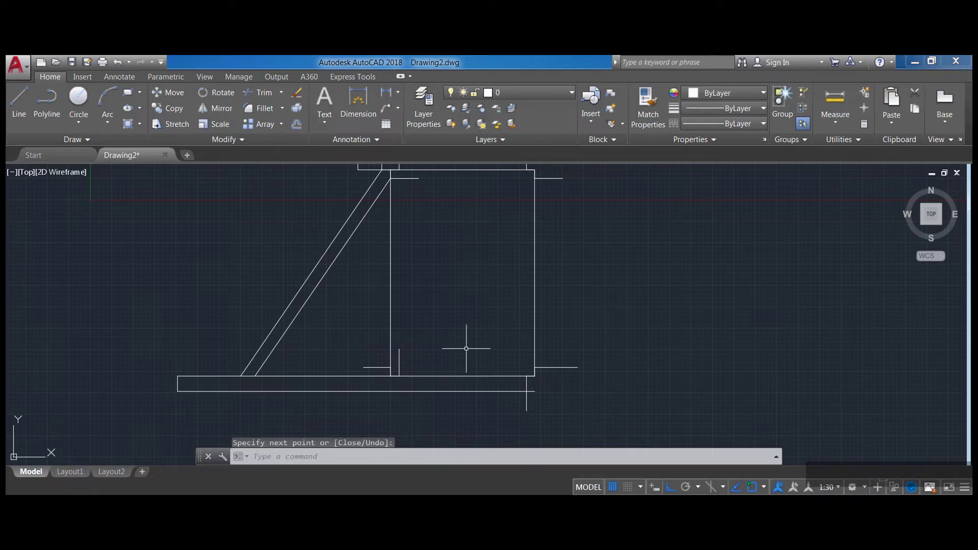
middle_drag(507, 256, 507, 283)
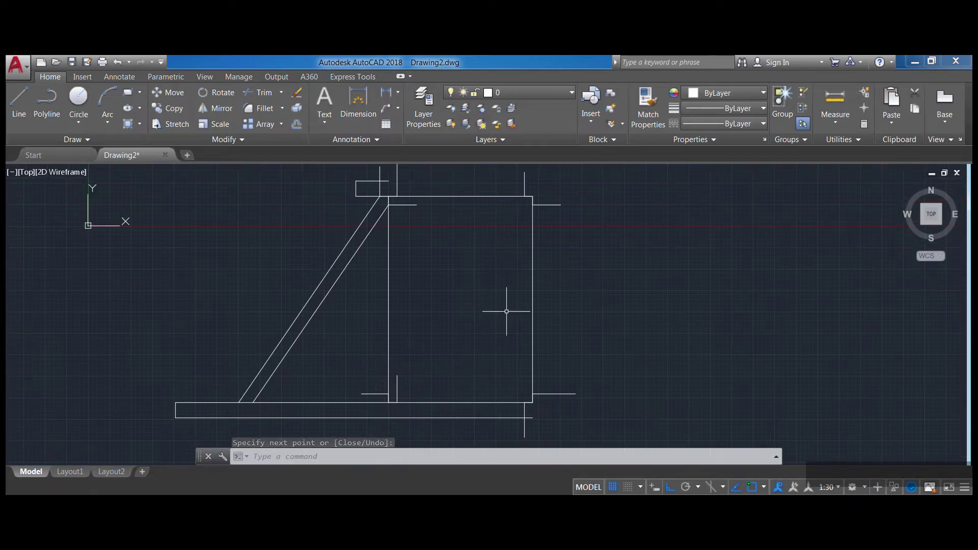
Step: Draw a doubled diagonal from the panel's top-right corner down to the inner post's foot
text(l)
key(Return)
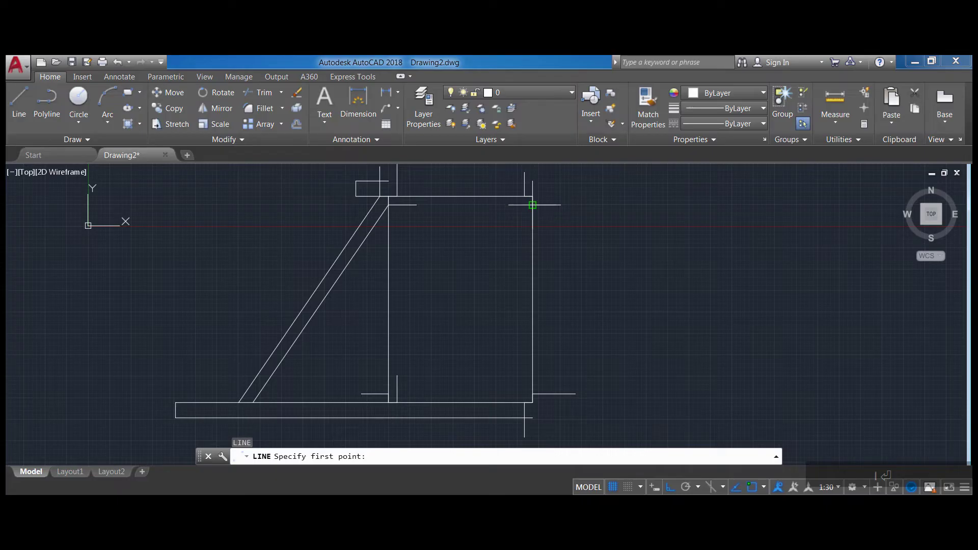
click(532, 205)
click(397, 403)
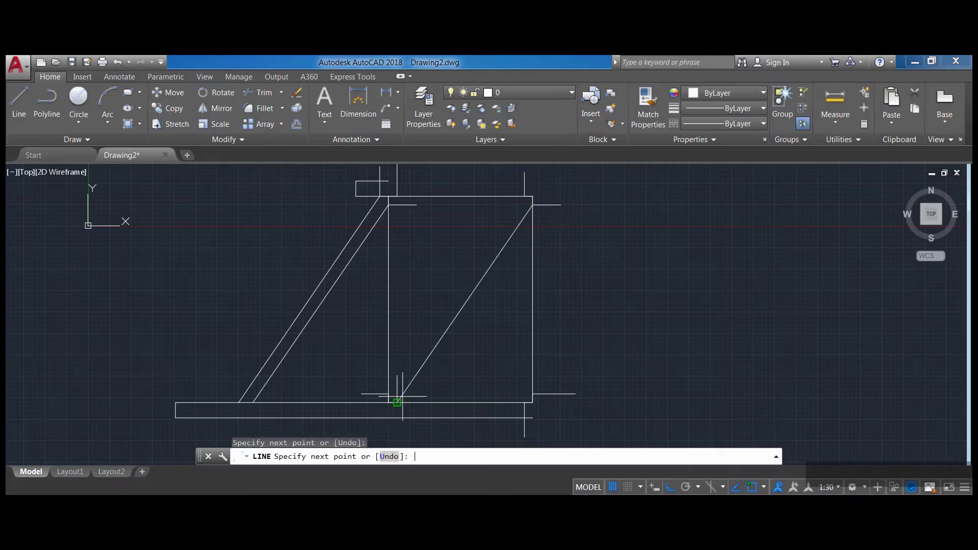
key(Return)
key(Return)
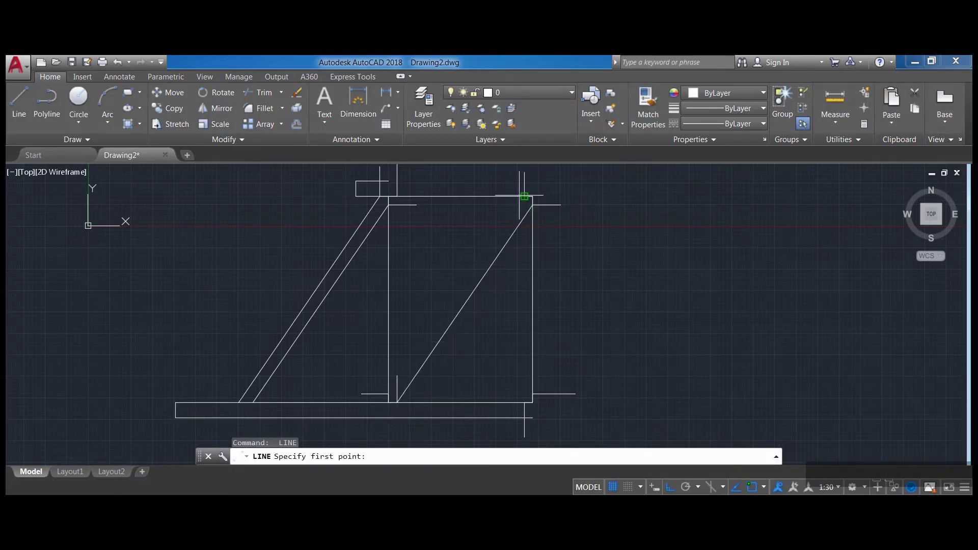
click(525, 197)
click(388, 394)
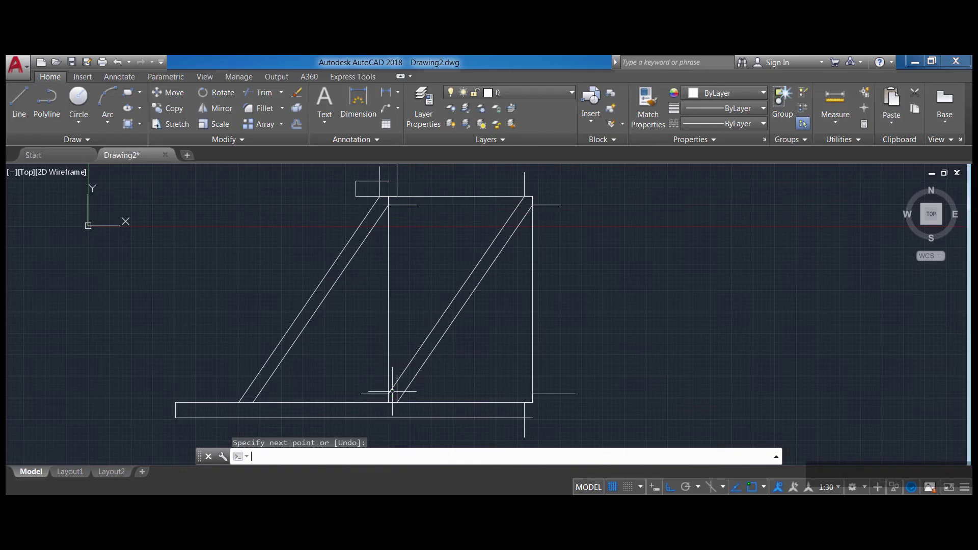
Step: Draw the opposite doubled diagonal from the top-left to the bottom-right corner, completing the X
key(Return)
key(Return)
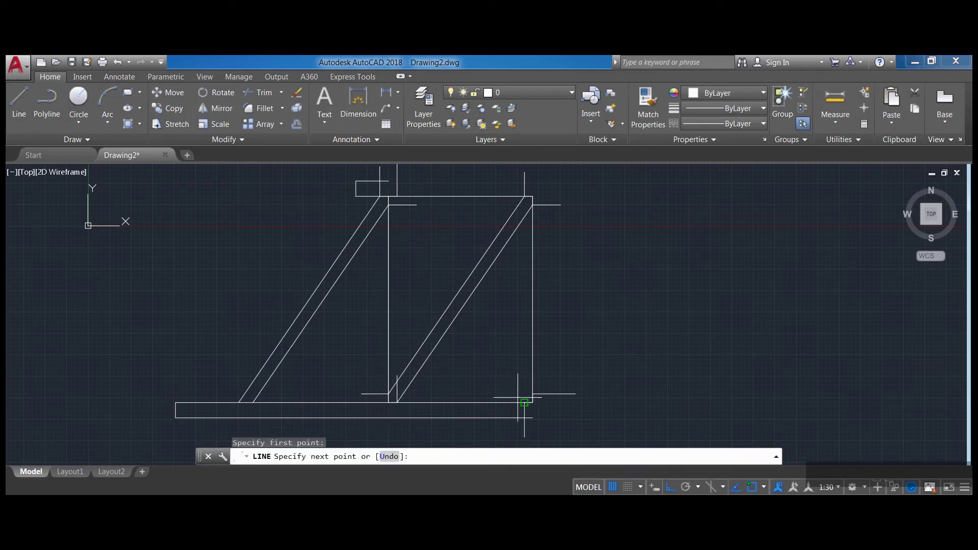
click(524, 403)
key(Return)
key(Return)
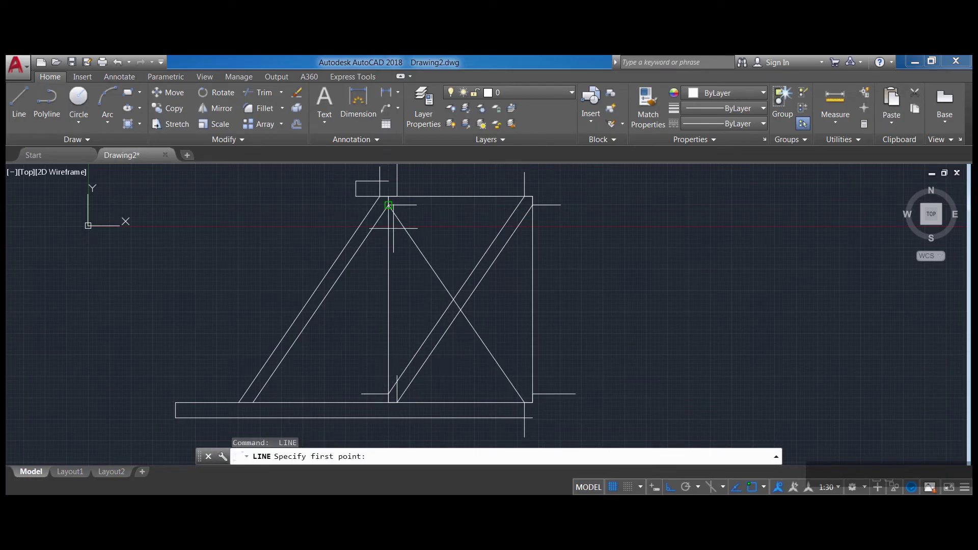
click(397, 197)
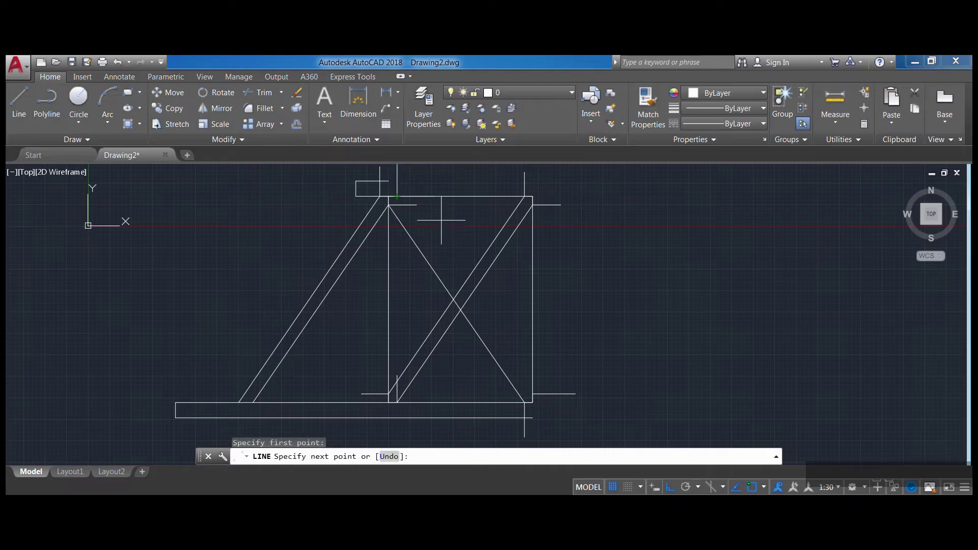
click(532, 394)
key(Return)
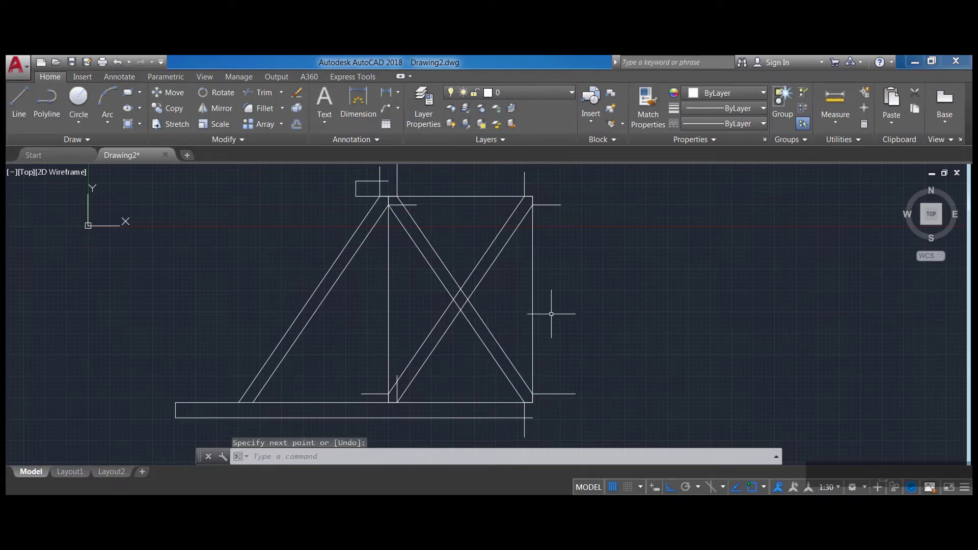
click(594, 410)
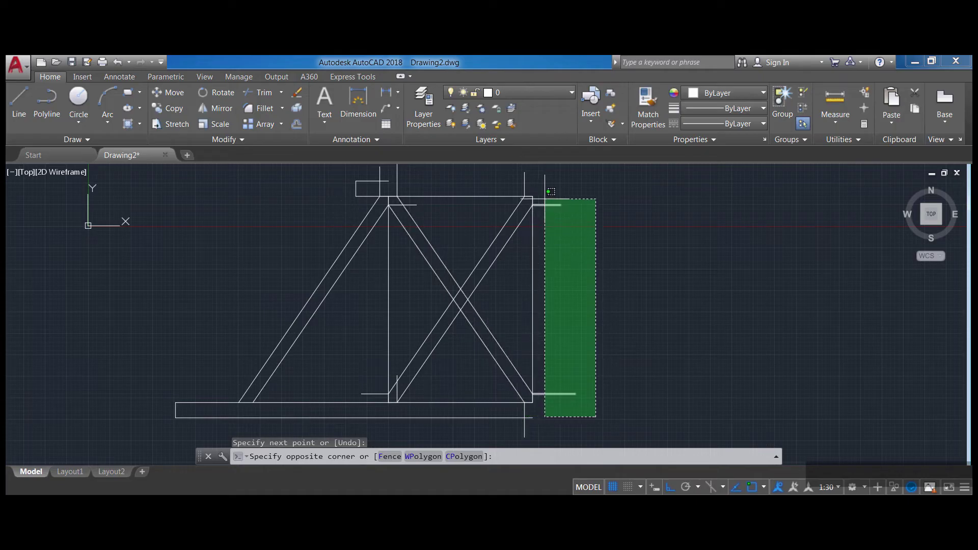
Step: Delete the leftover helper lines on the right side and along the top of the panel
click(545, 195)
key(Delete)
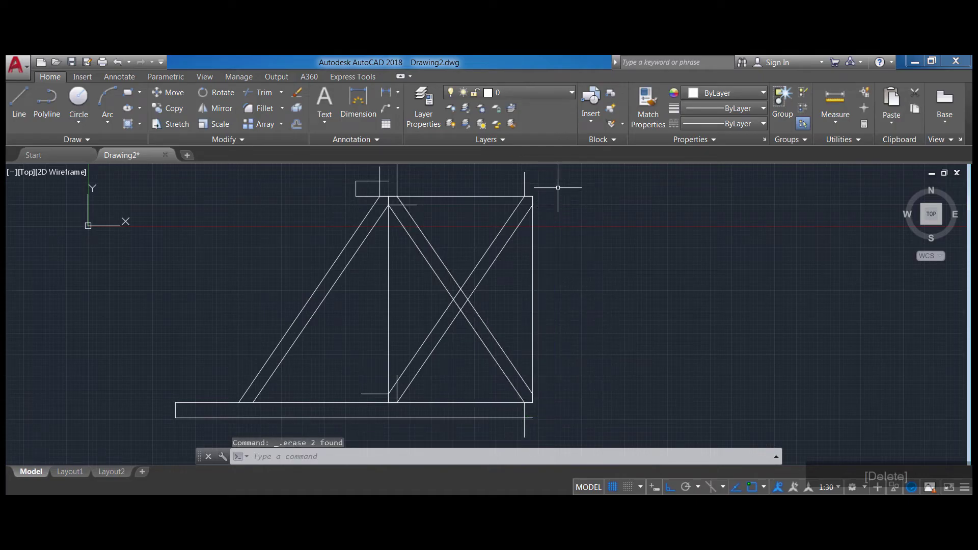
click(557, 177)
click(392, 181)
key(Delete)
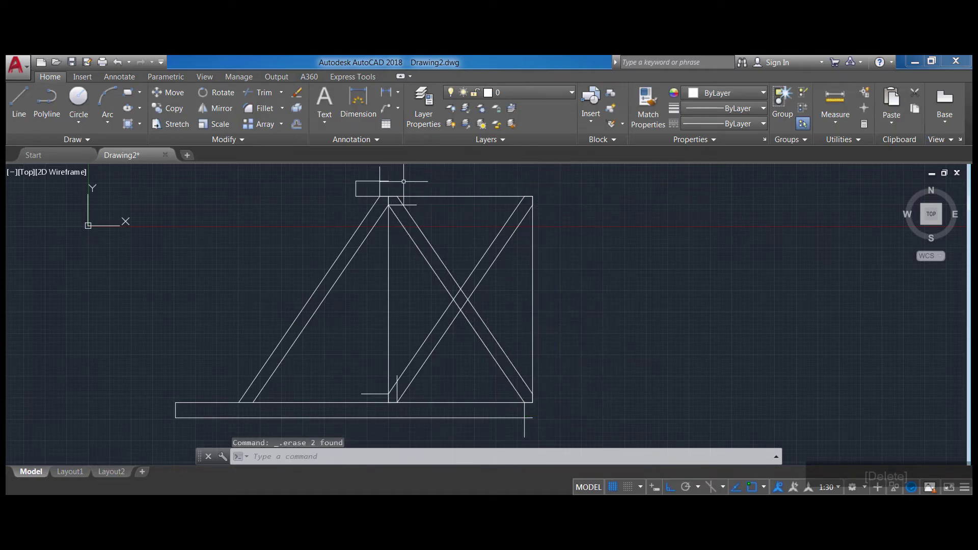
click(414, 205)
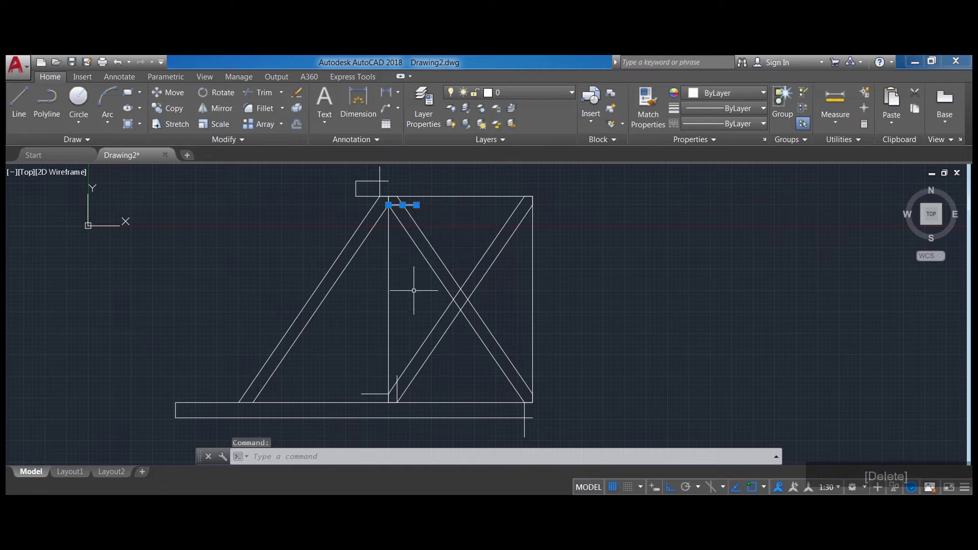
key(Delete)
Step: Delete the short vertical and horizontal stubs hanging below the bottom chord
click(396, 363)
key(Delete)
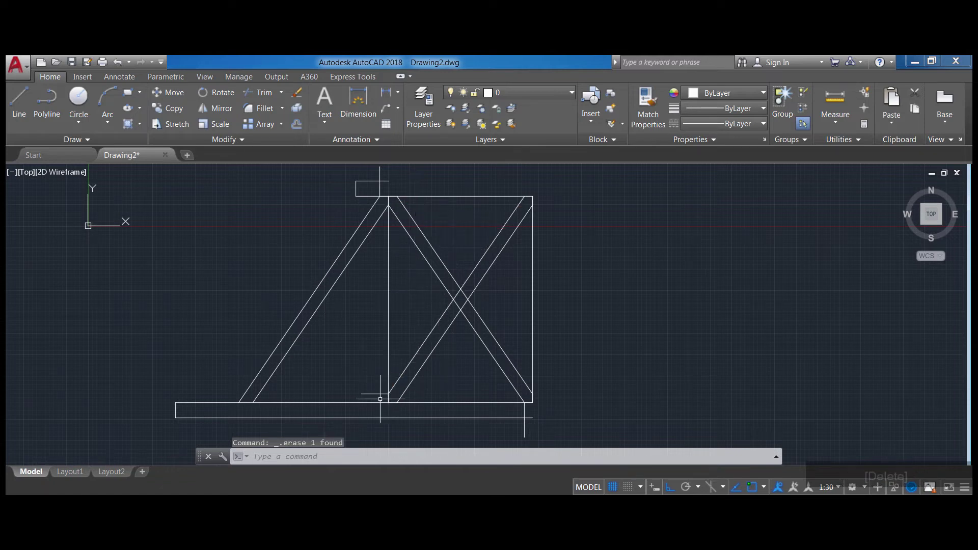
click(376, 395)
key(Delete)
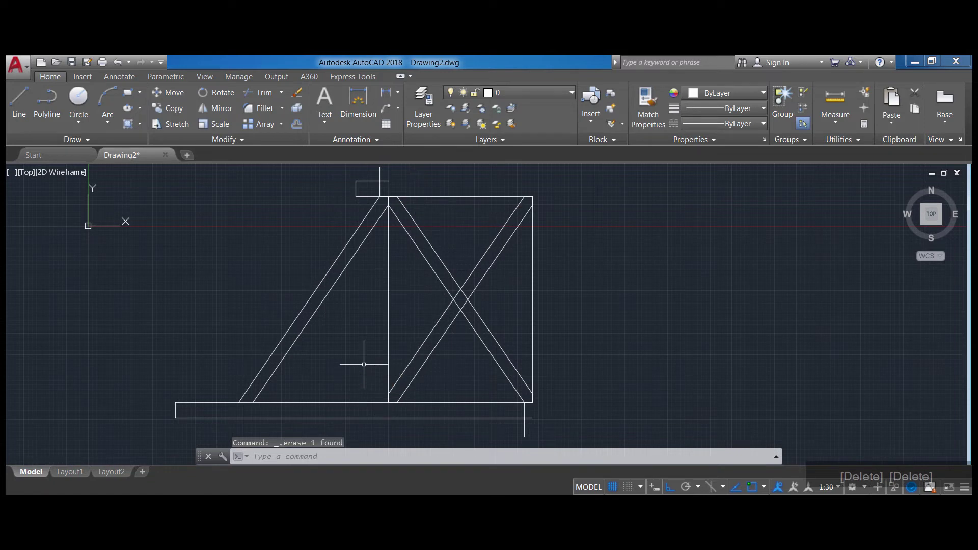
click(524, 429)
mouse_move(525, 437)
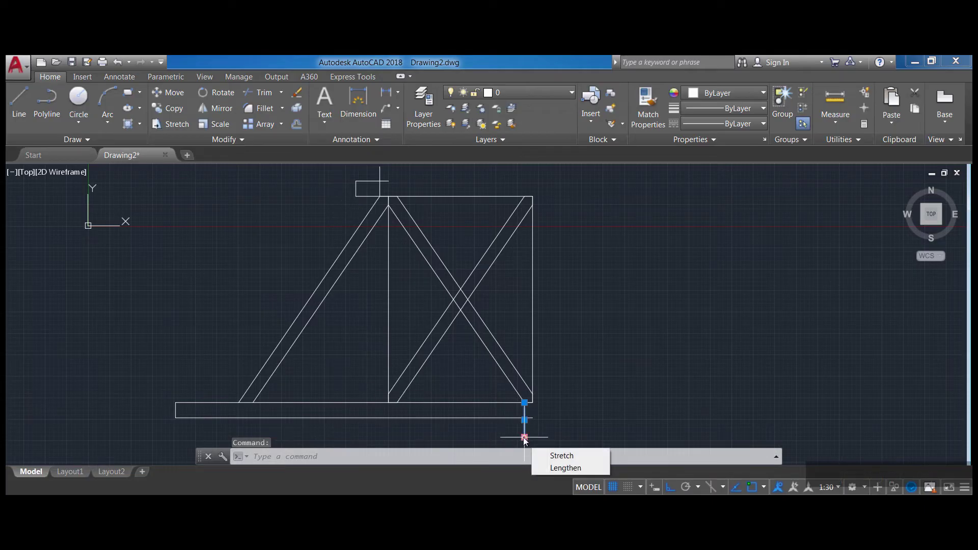
key(Delete)
scroll(557, 353, down, 2)
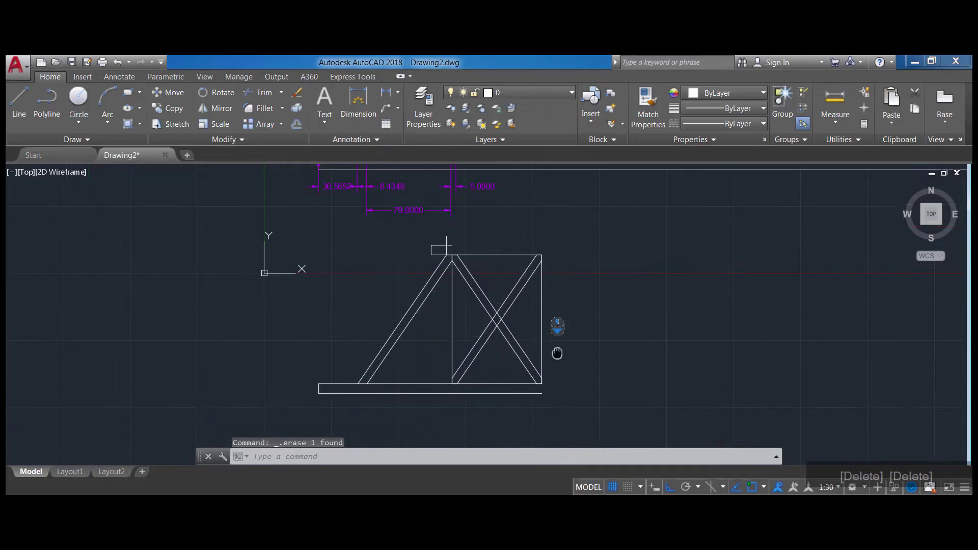
Step: Delete the stray vertical line above the lower panel
middle_drag(557, 353, 523, 408)
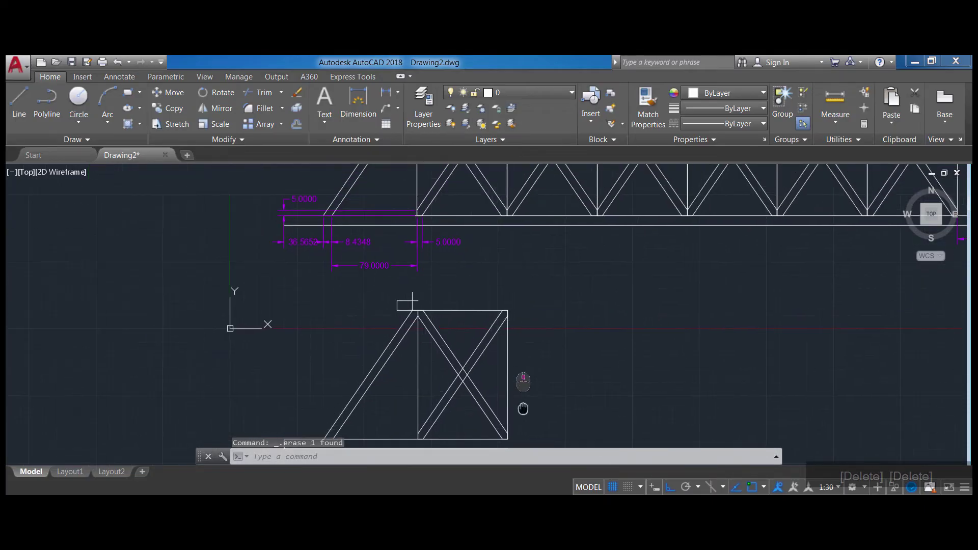
click(412, 304)
key(Delete)
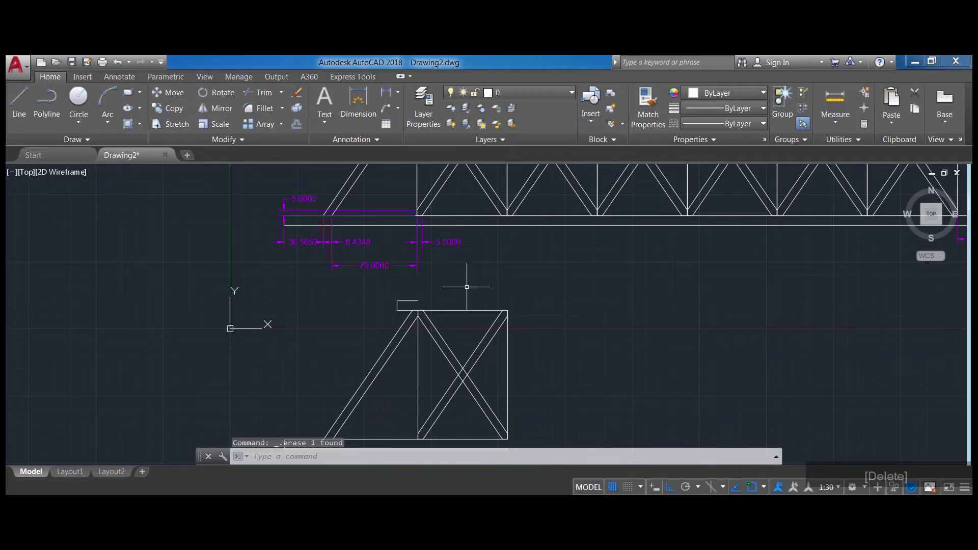
Step: Draw the top chord from the stub's end across to the top of the right column
text(l)
key(Return)
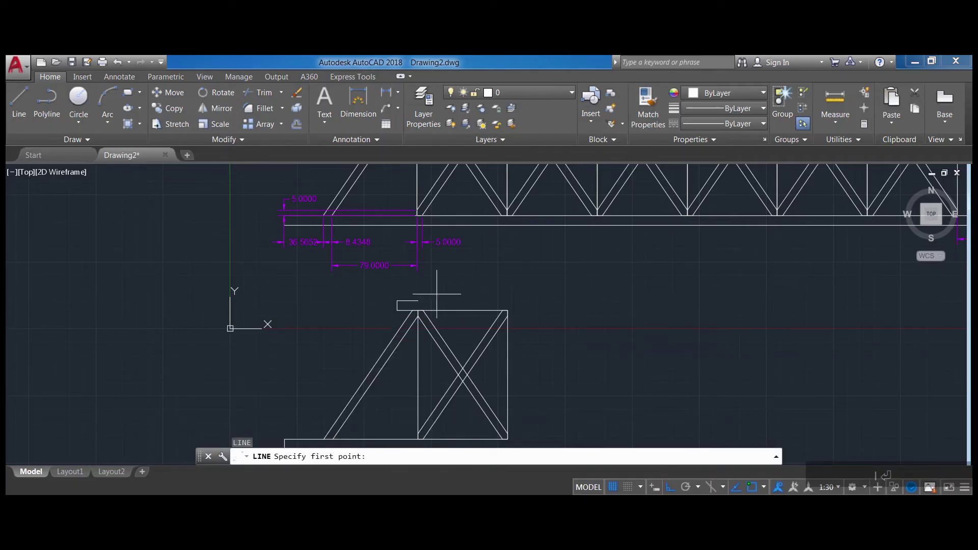
click(424, 297)
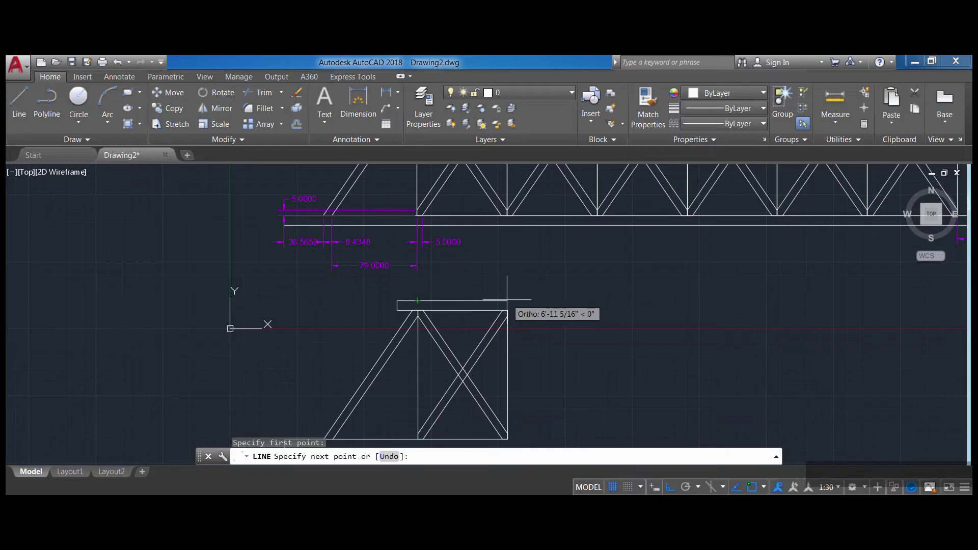
click(507, 281)
key(Return)
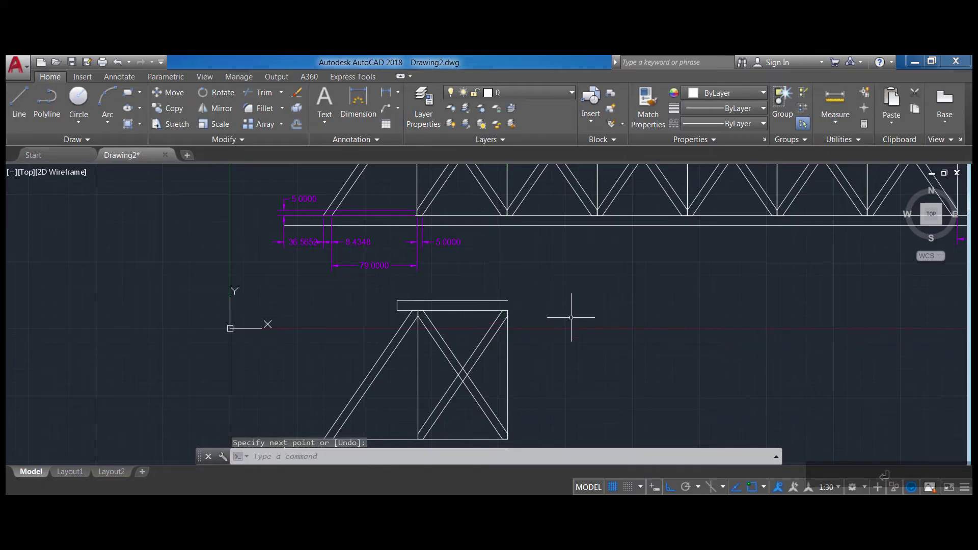
scroll(571, 318, down, 2)
mouse_move(571, 317)
middle_down()
mouse_move(544, 343)
mouse_move(534, 326)
middle_up()
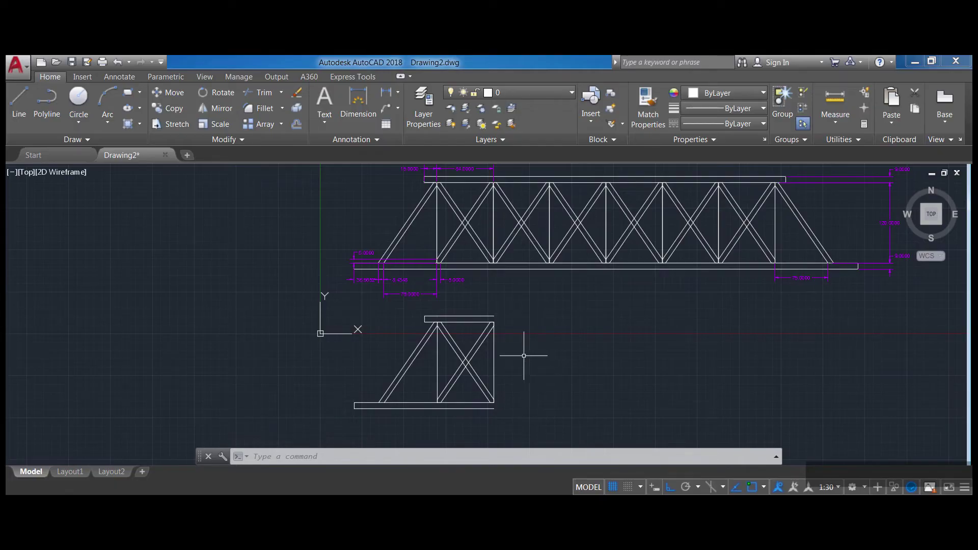
Step: Copy the X-braced panel five times to the right, from its lower-left corner to successive chord endpoints
text(copy)
key(Return)
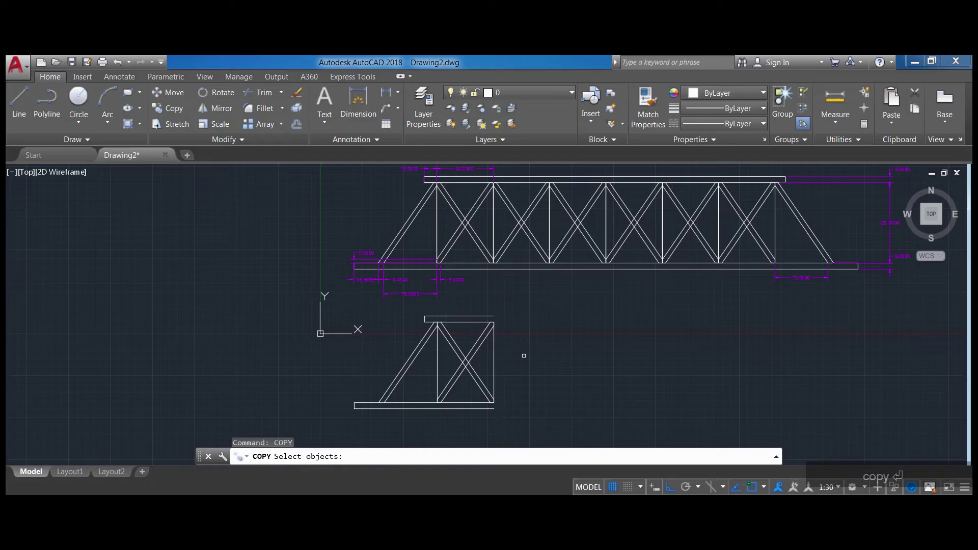
click(526, 424)
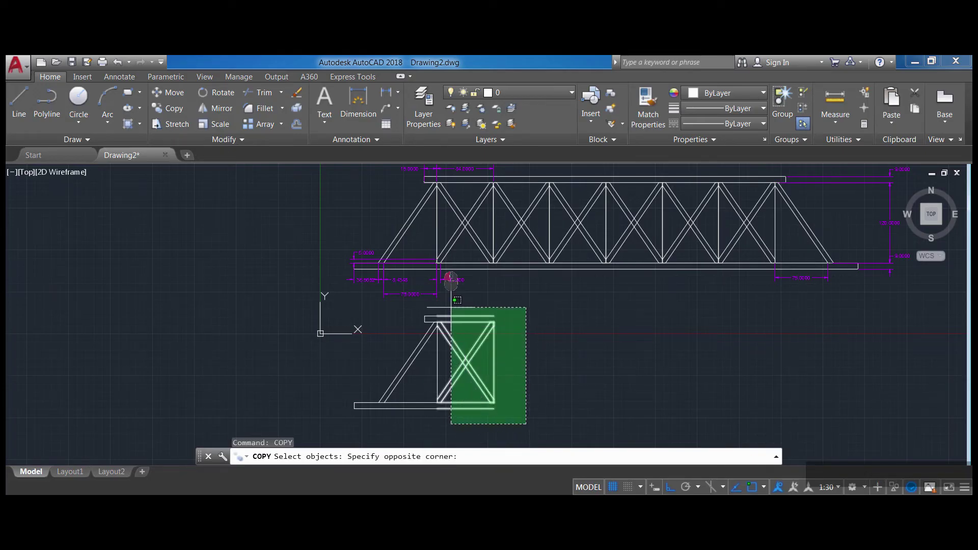
click(451, 308)
key(Return)
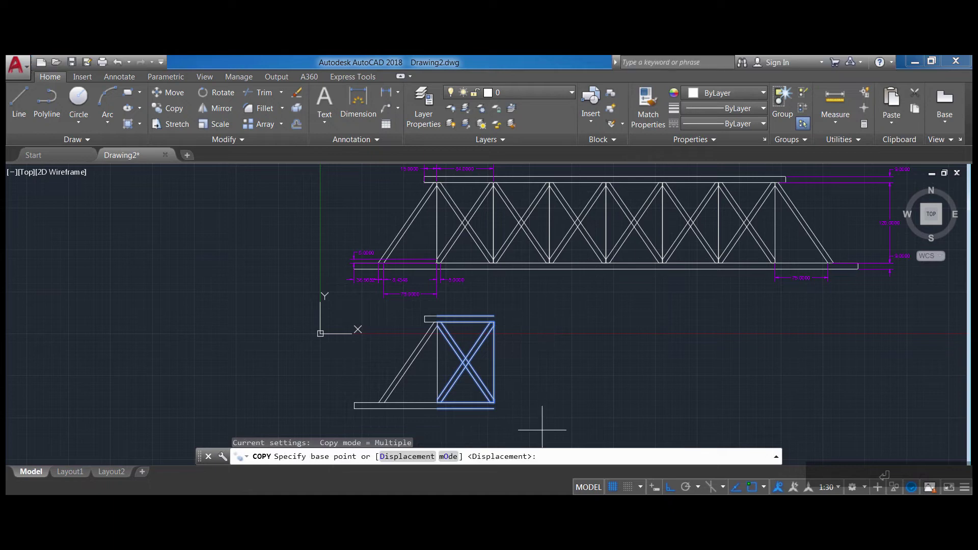
click(437, 406)
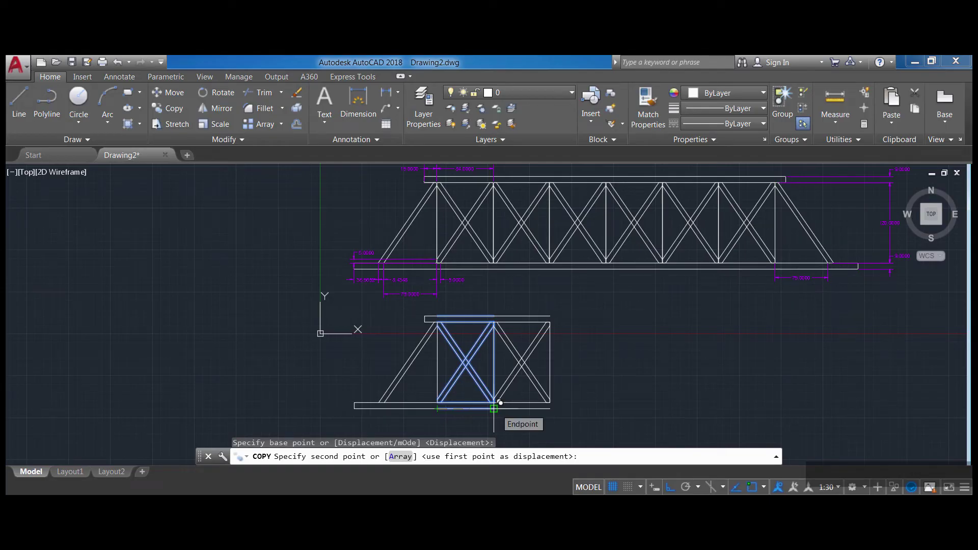
click(494, 408)
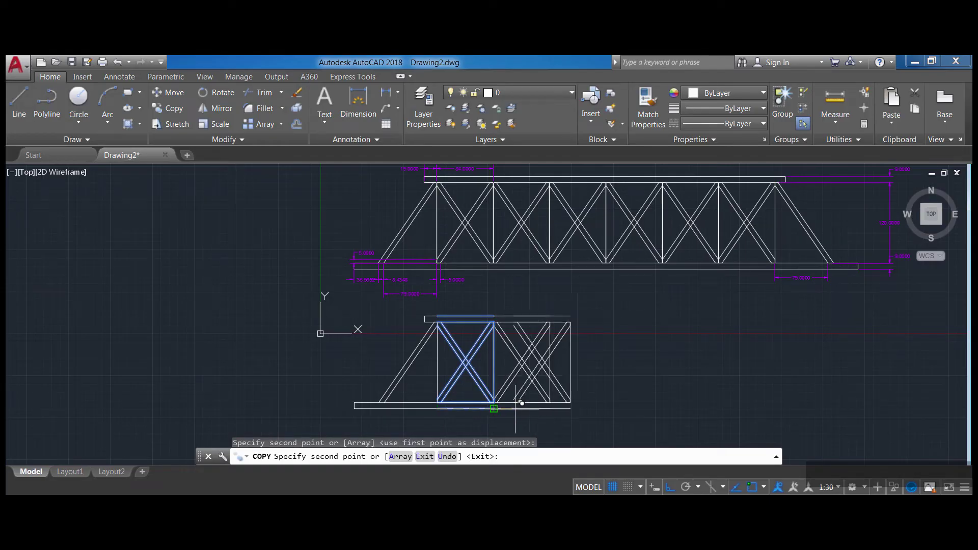
click(550, 408)
click(607, 408)
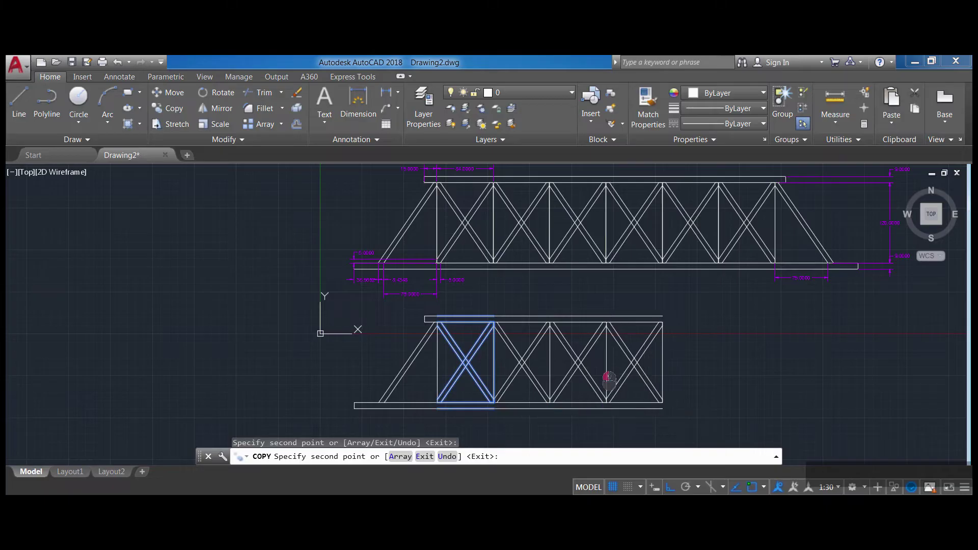
click(662, 407)
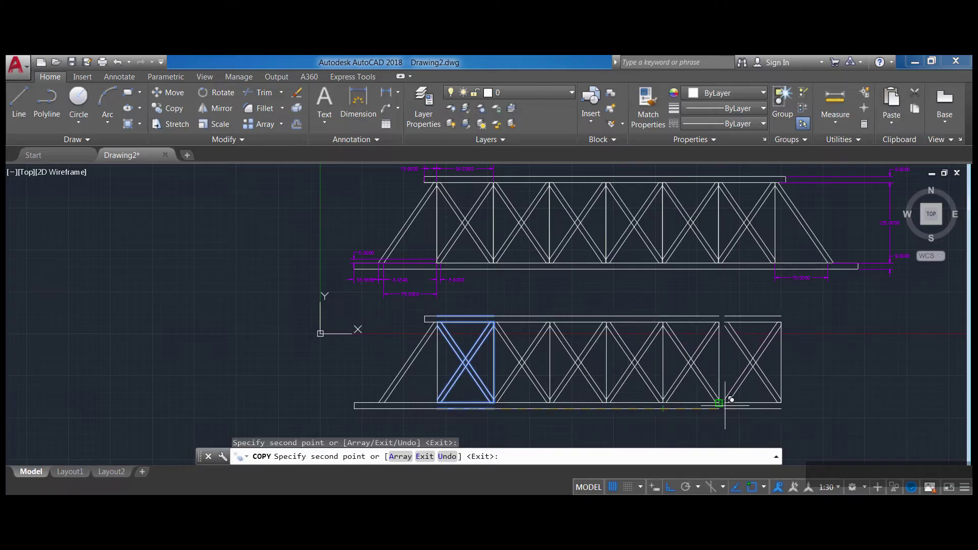
click(719, 408)
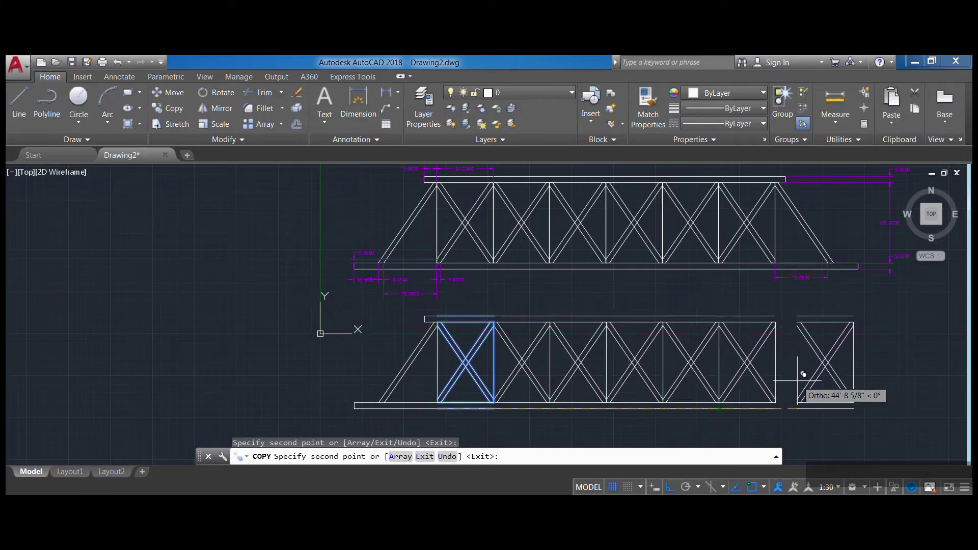
key(Escape)
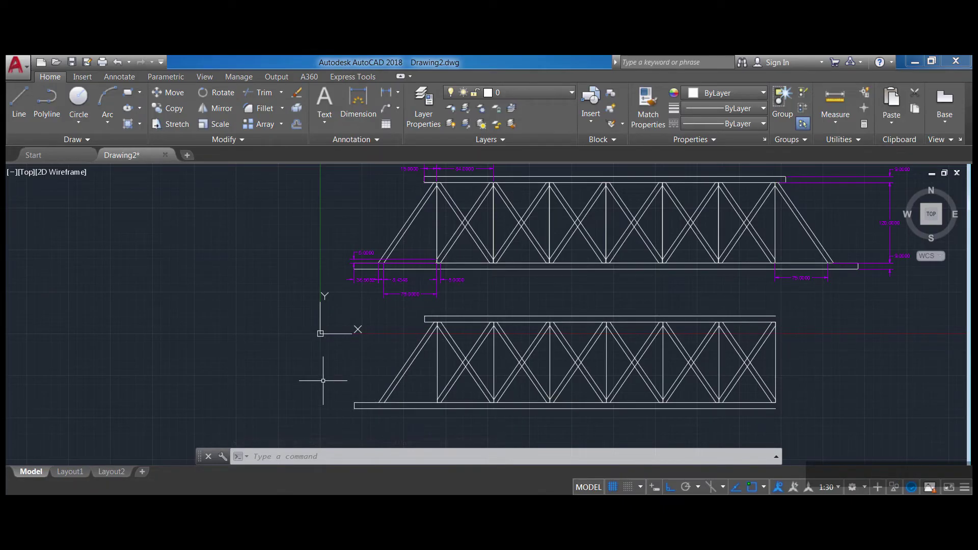
Step: Mirror the left end diagonal and chord stubs about a vertical line at the chord's left end, keeping the originals
text(mirror)
key(Return)
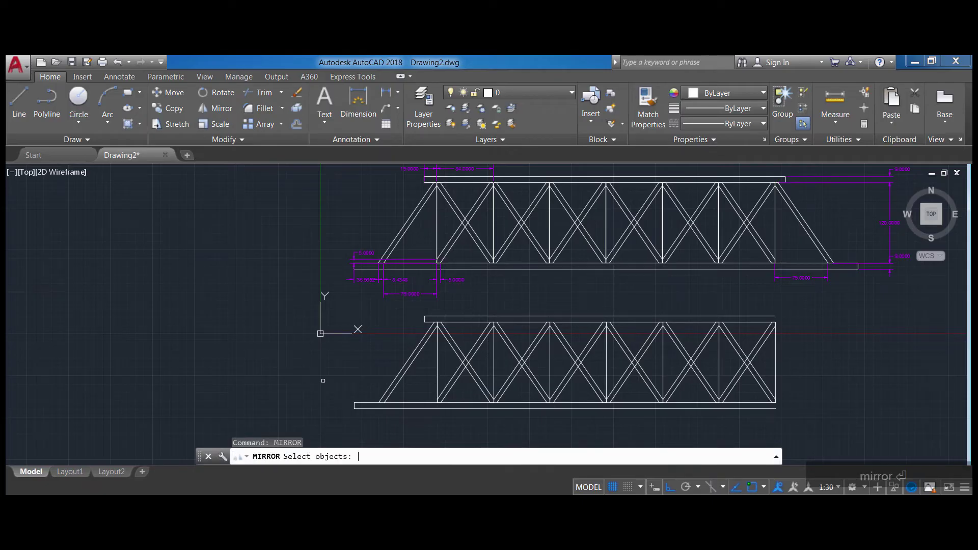
click(427, 434)
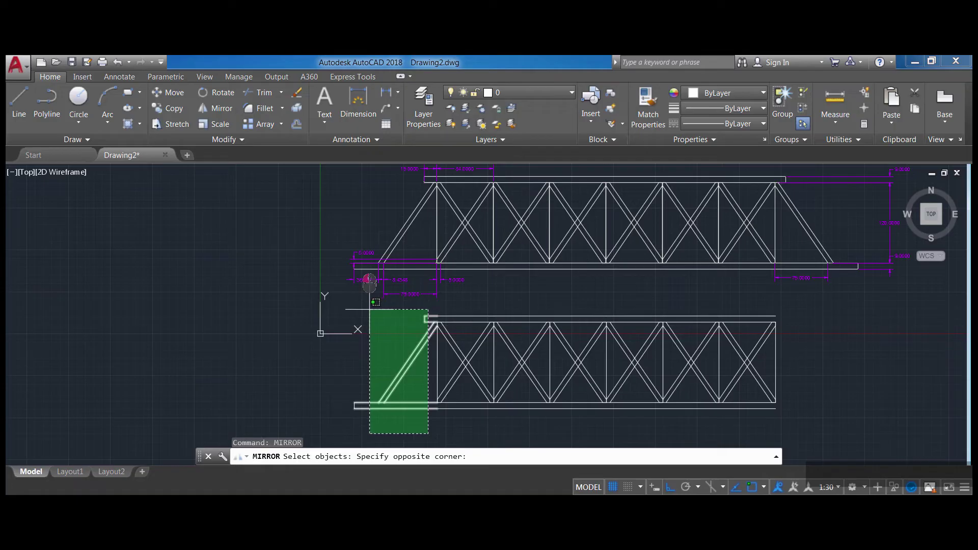
click(369, 310)
key(Return)
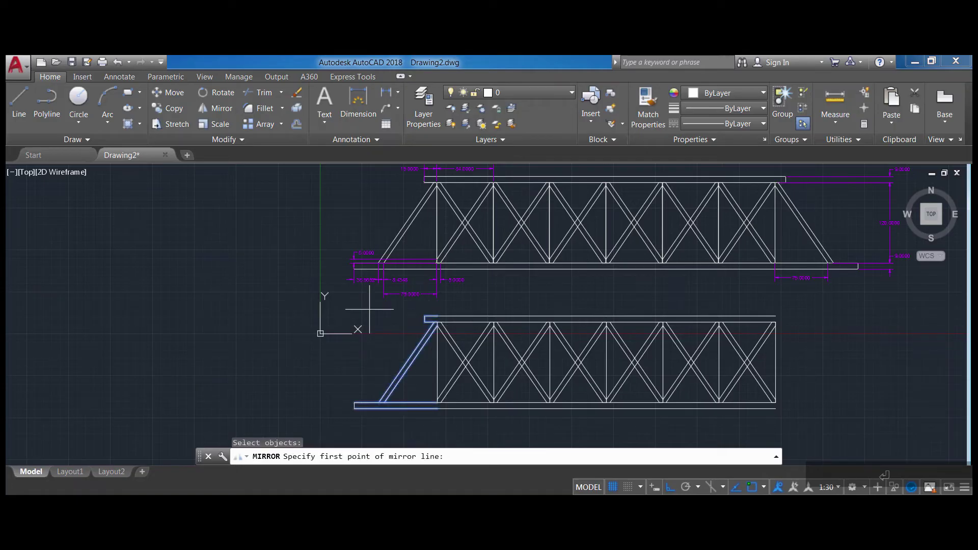
click(355, 409)
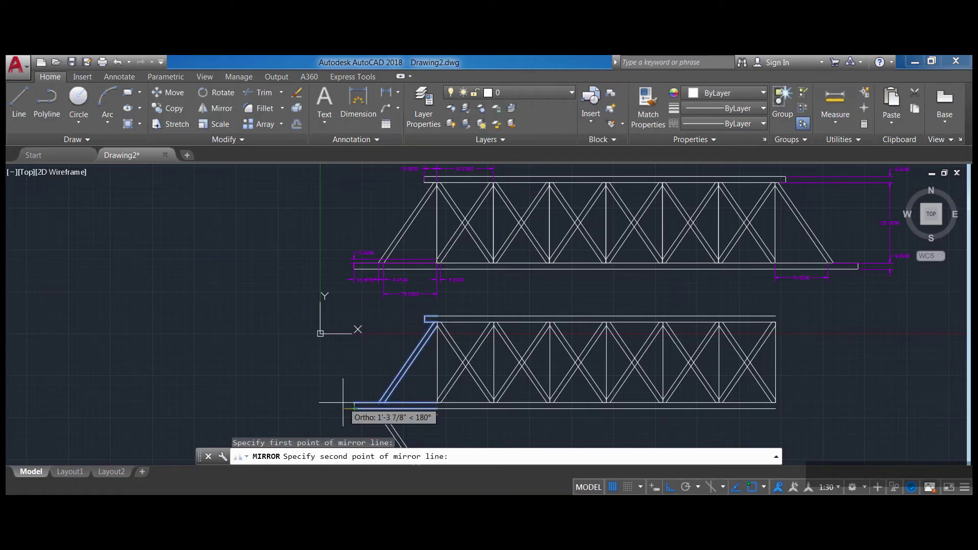
click(306, 323)
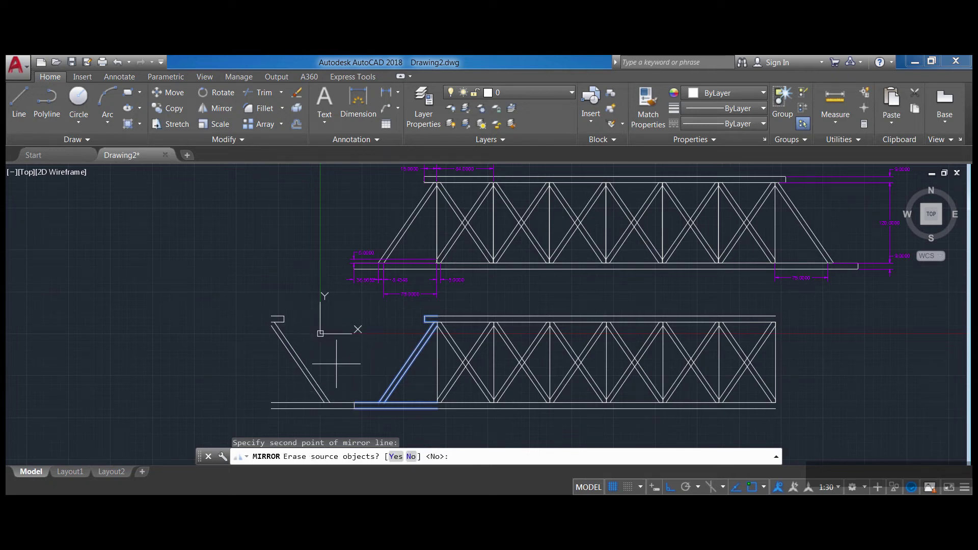
key(Return)
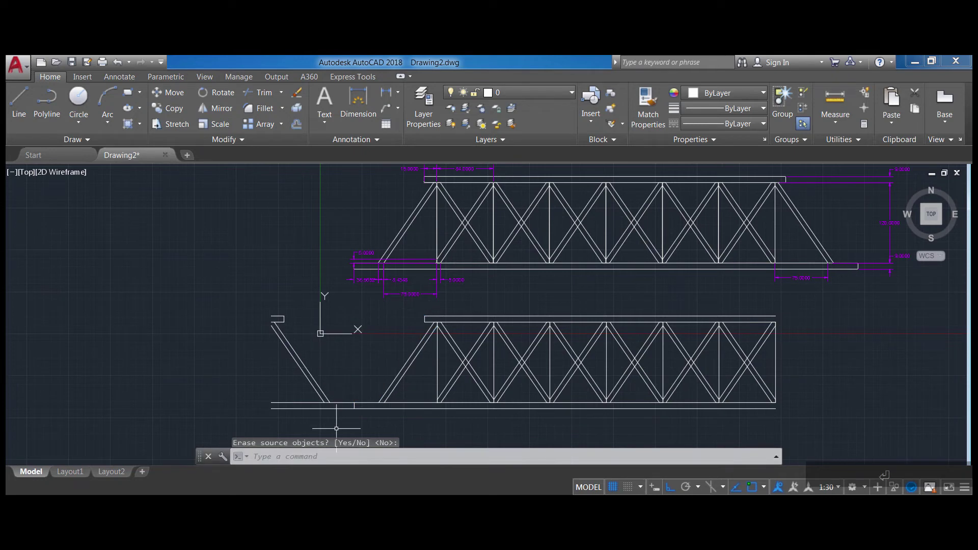
Step: Move the mirrored end piece from its chord's left end to the lower truss's right end
text(move)
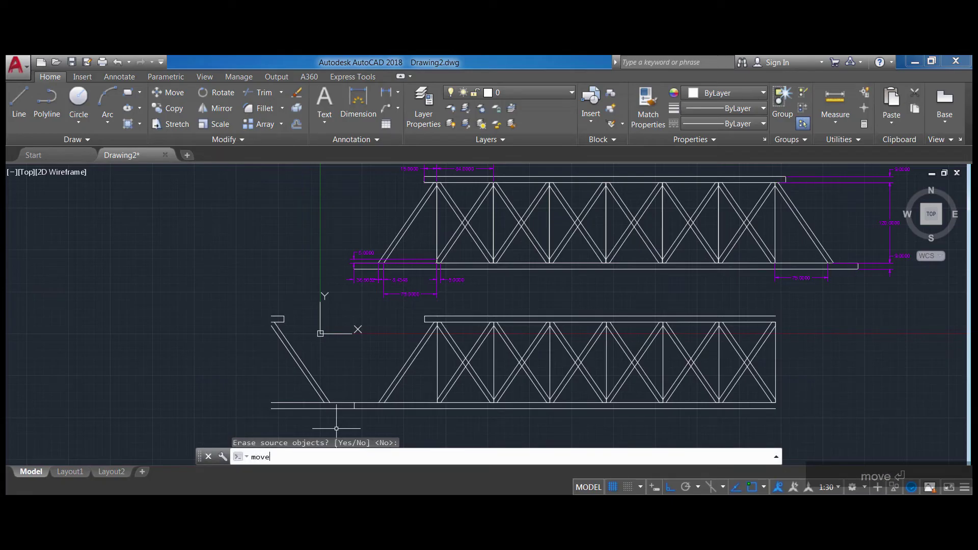
key(Return)
click(336, 429)
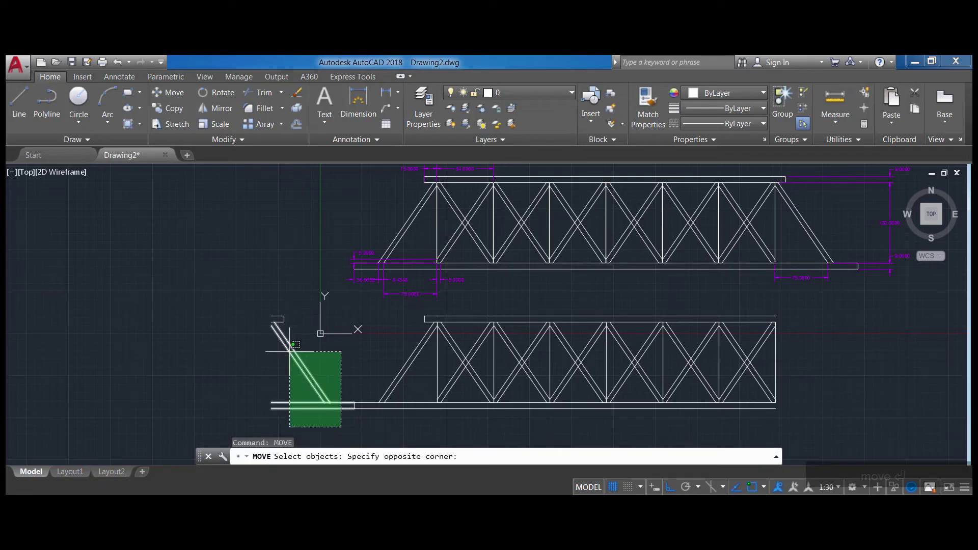
click(259, 316)
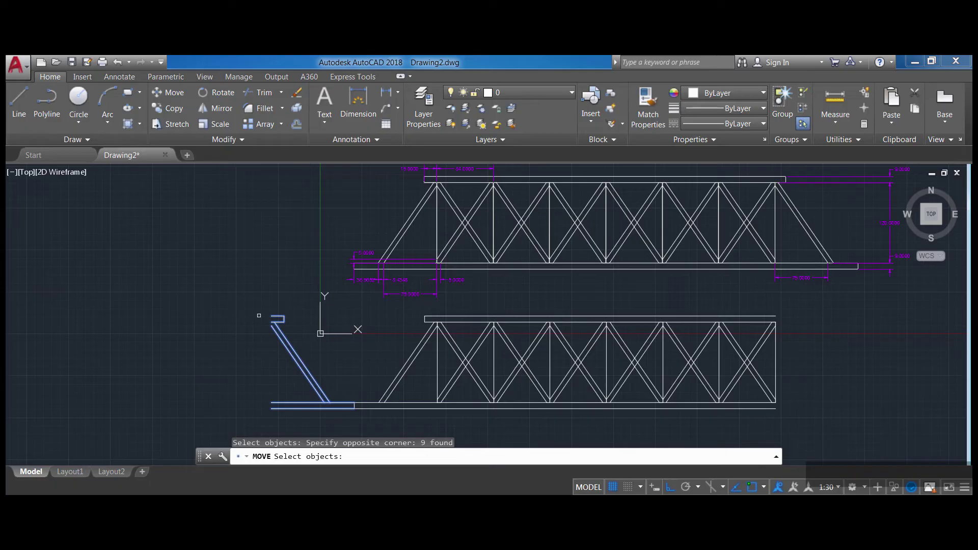
key(Return)
click(271, 408)
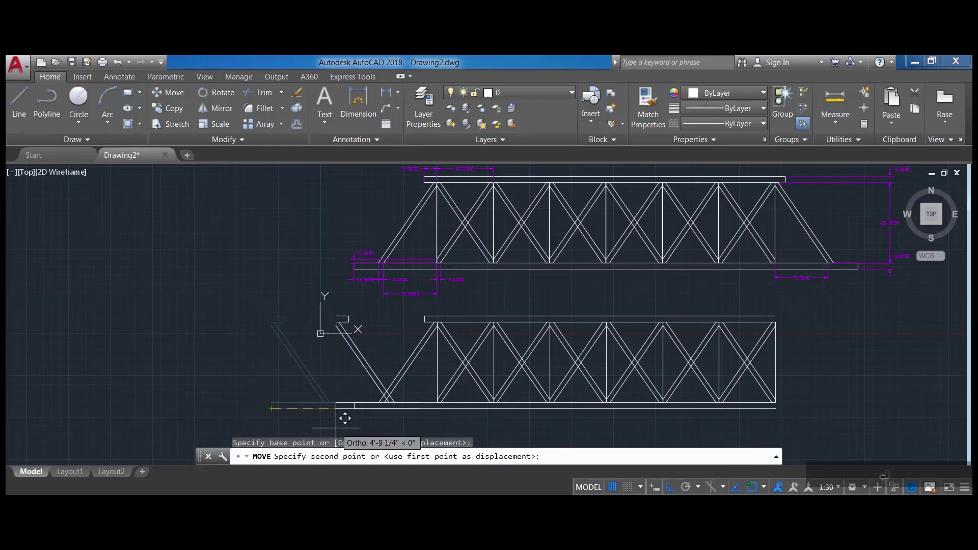
click(784, 400)
key(Return)
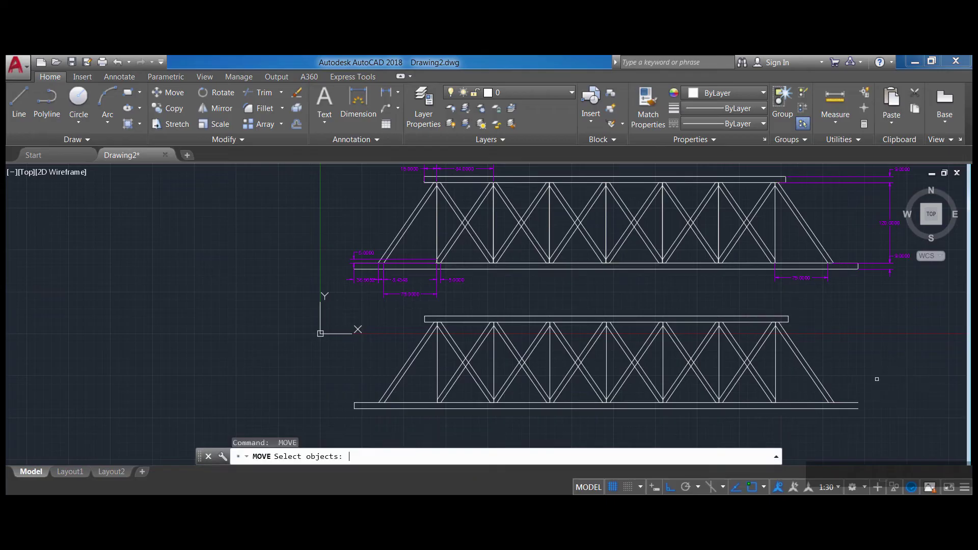
key(Escape)
Step: Drop an unneeded line and pan left so both trusses are centered on screen
text(l)
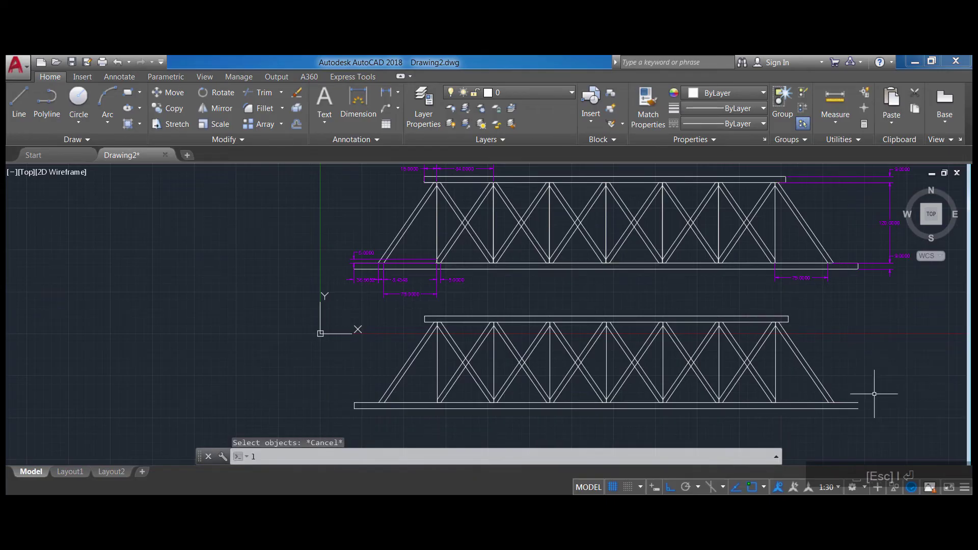
key(Return)
click(859, 403)
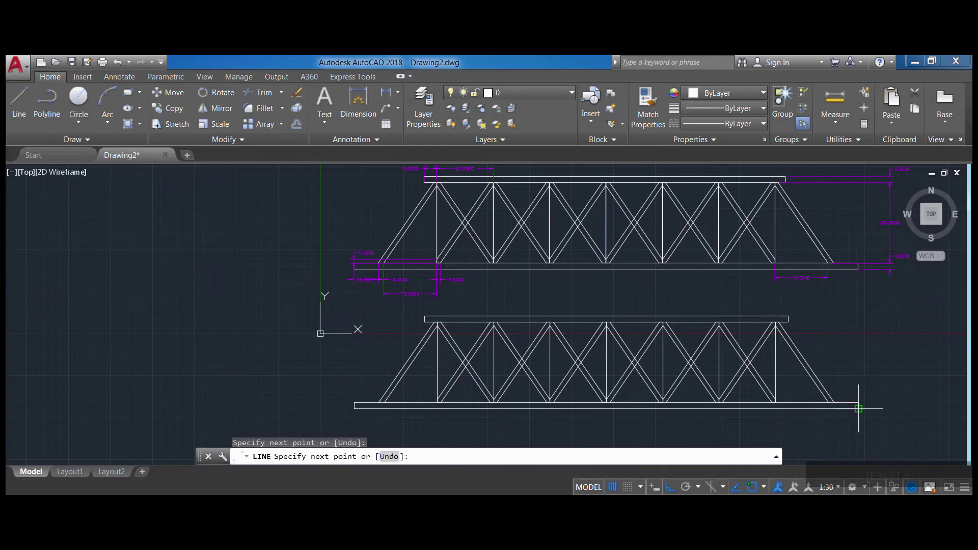
key(Escape)
mouse_move(832, 330)
middle_down()
mouse_move(826, 323)
mouse_move(769, 343)
middle_up()
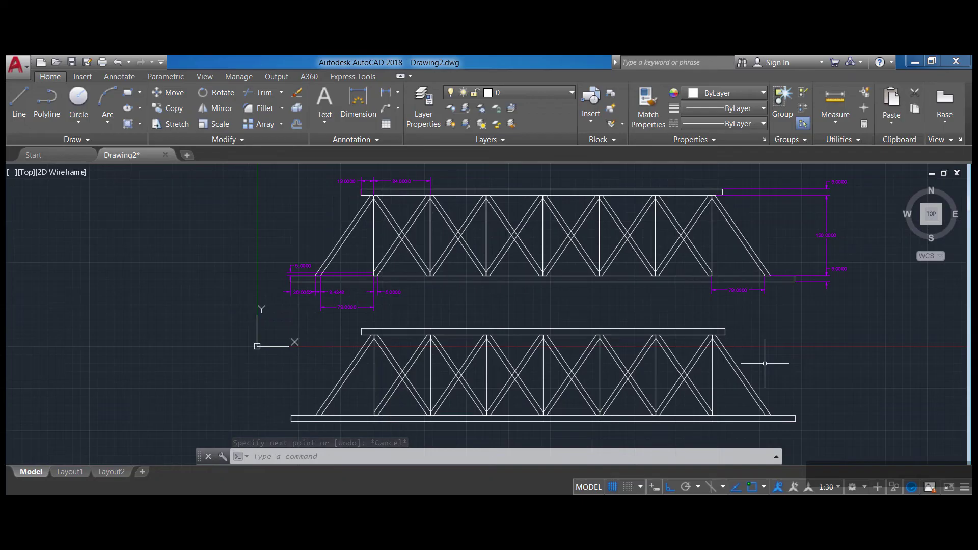
middle_drag(766, 365, 657, 370)
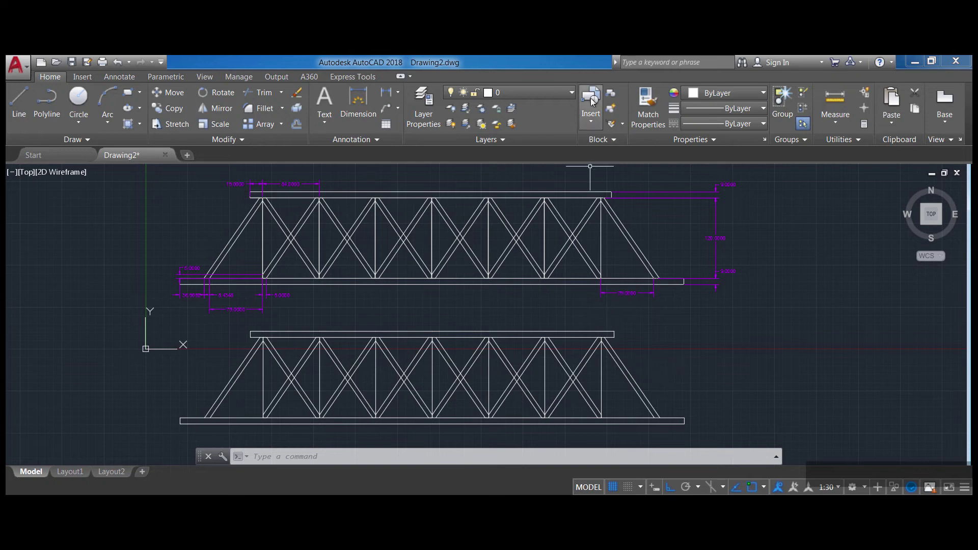
Step: Make Layer1 the current layer, then start and cancel a trial dimension on the right vertical
click(570, 92)
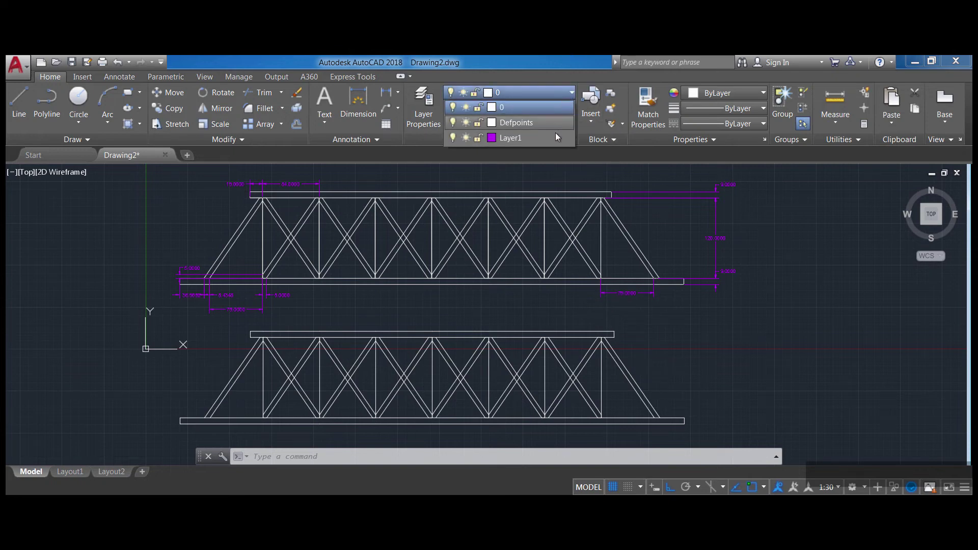
click(555, 134)
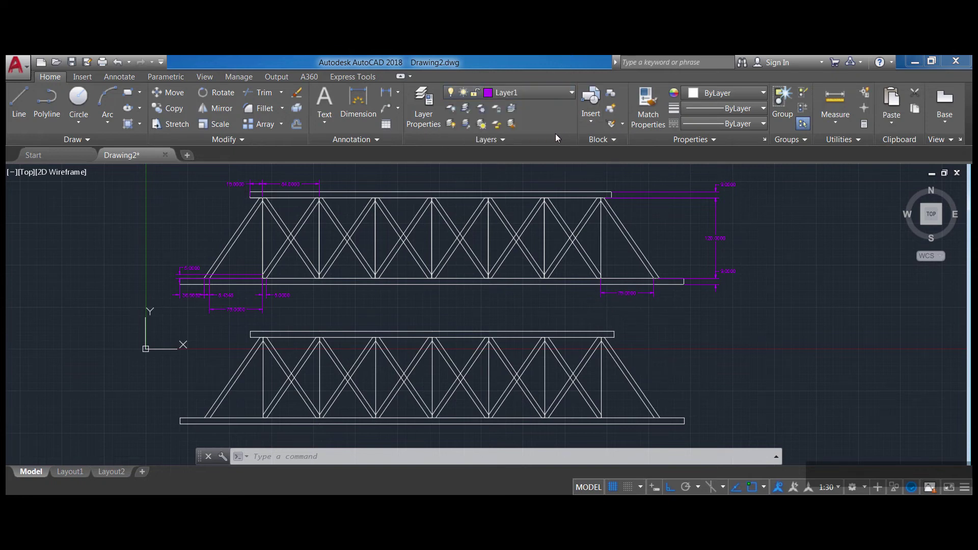
click(365, 106)
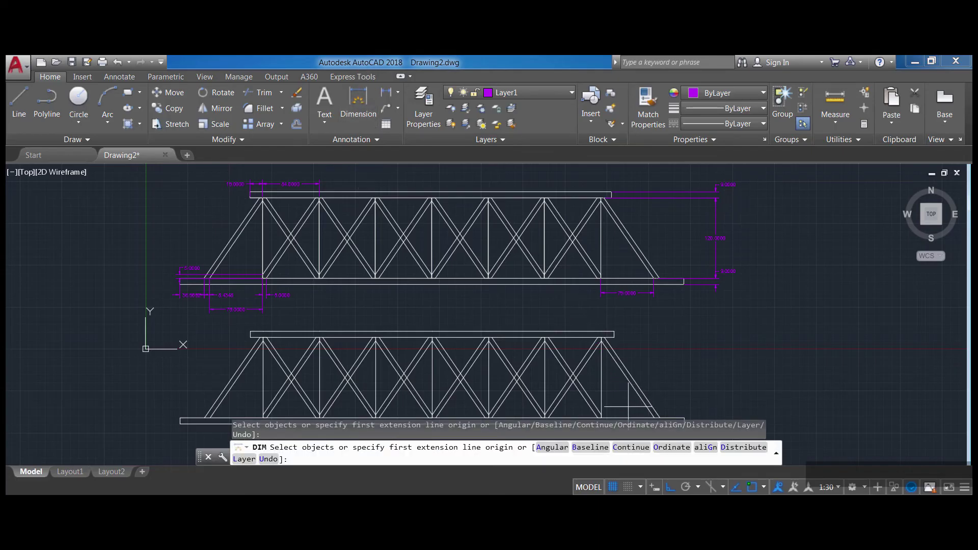
click(603, 417)
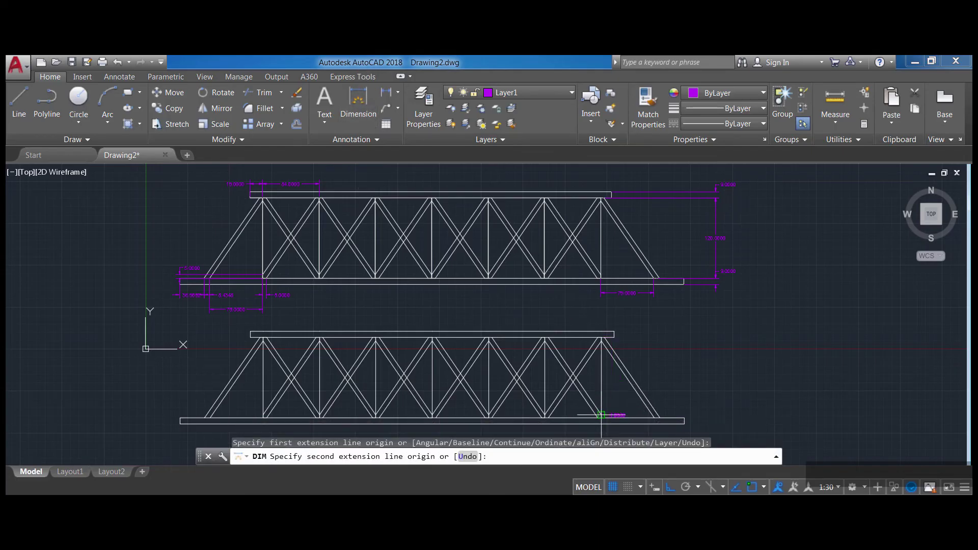
click(604, 337)
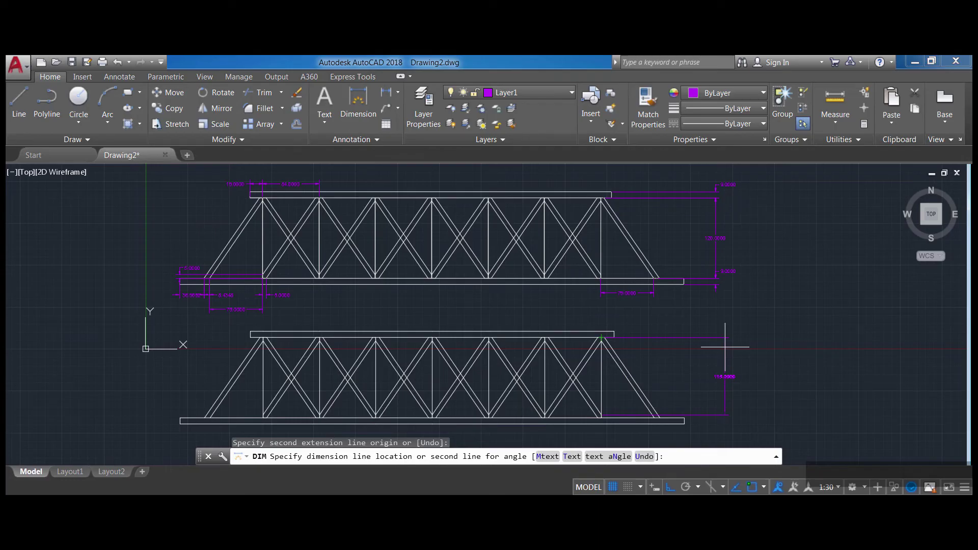
key(Escape)
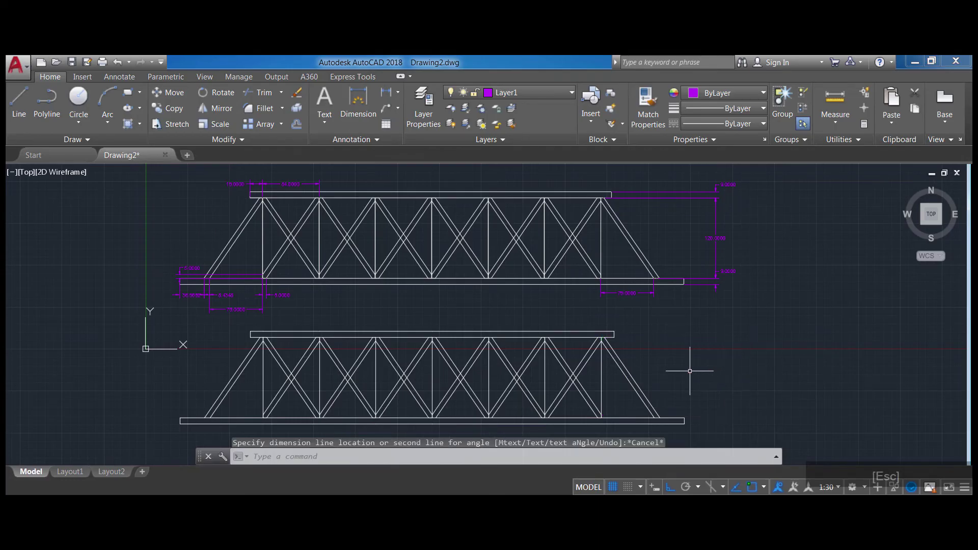
Step: Add a 9.0000 vertical dimension for the deck thickness at the lower truss's right end
scroll(690, 371, up, 2)
scroll(690, 372, down, 2)
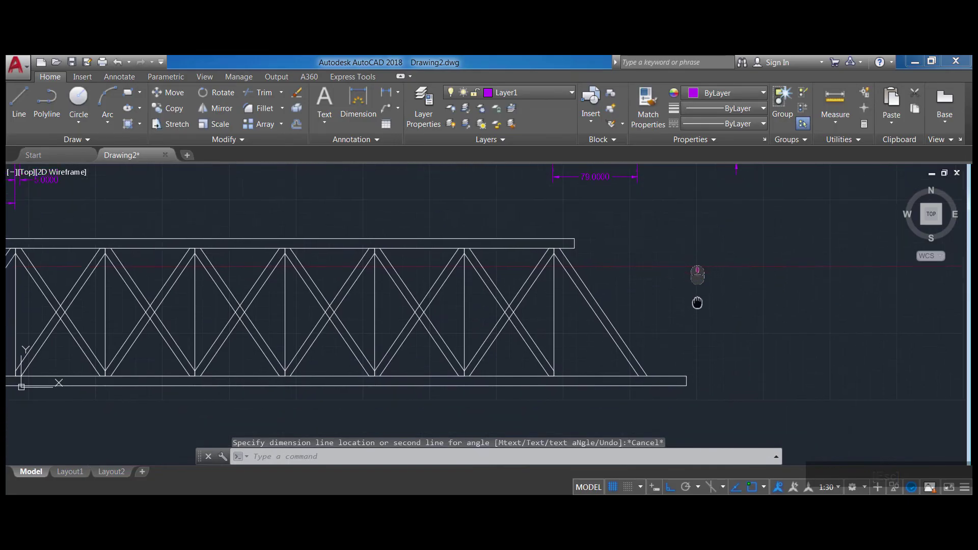
scroll(697, 309, down, 1)
middle_drag(697, 310, 685, 342)
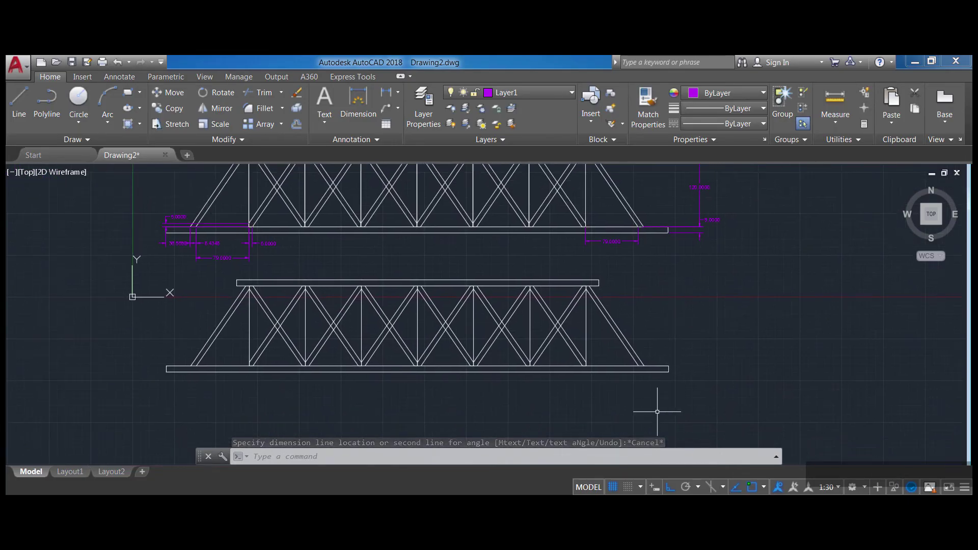
scroll(491, 212, up, 2)
click(358, 102)
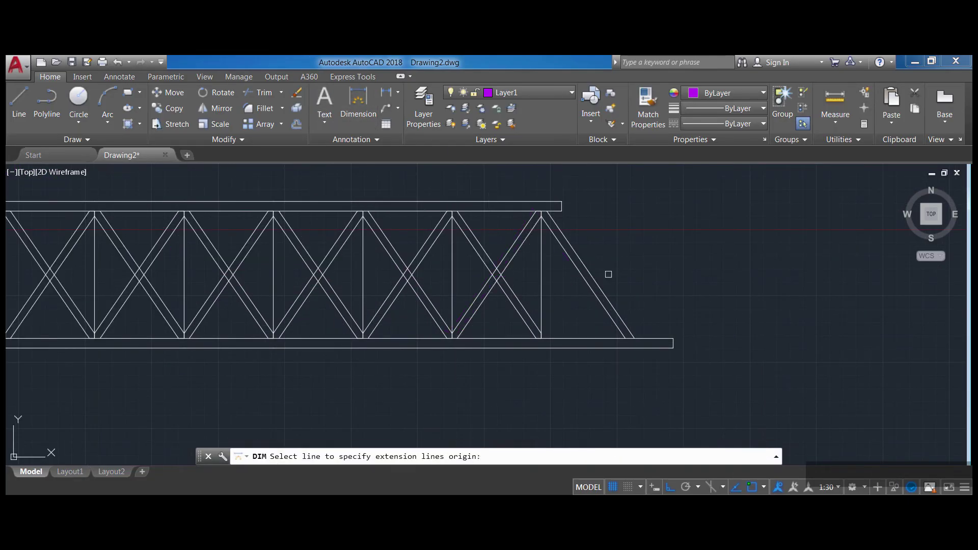
click(673, 339)
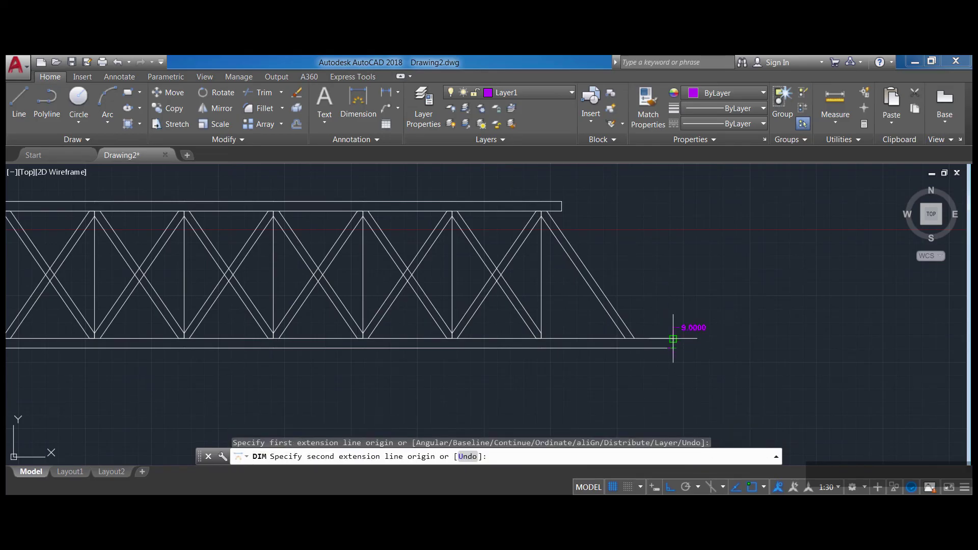
click(673, 349)
click(718, 339)
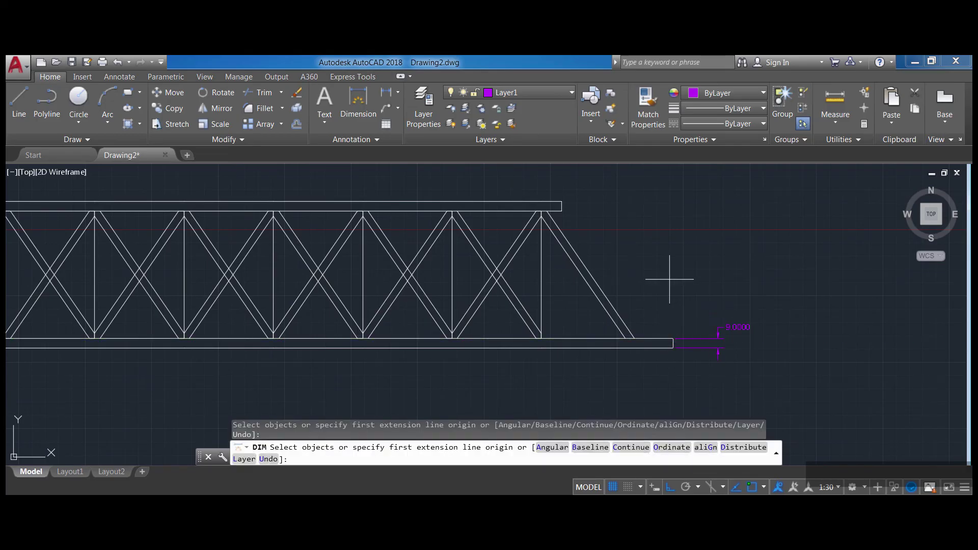
key(Escape)
Step: Add a 120.0000 truss-height dimension from bottom chord to top chord, aligned beside the 9.0000
key(Return)
click(541, 339)
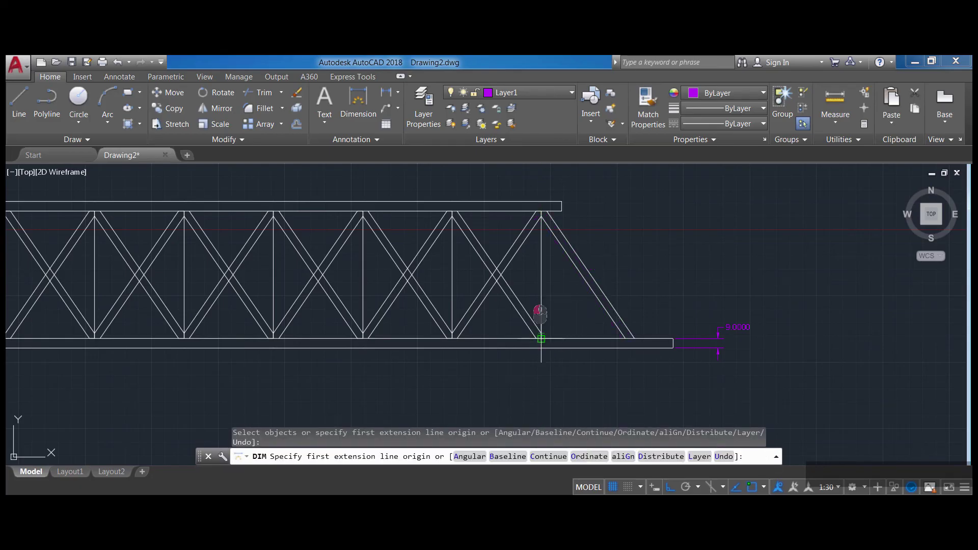
click(542, 211)
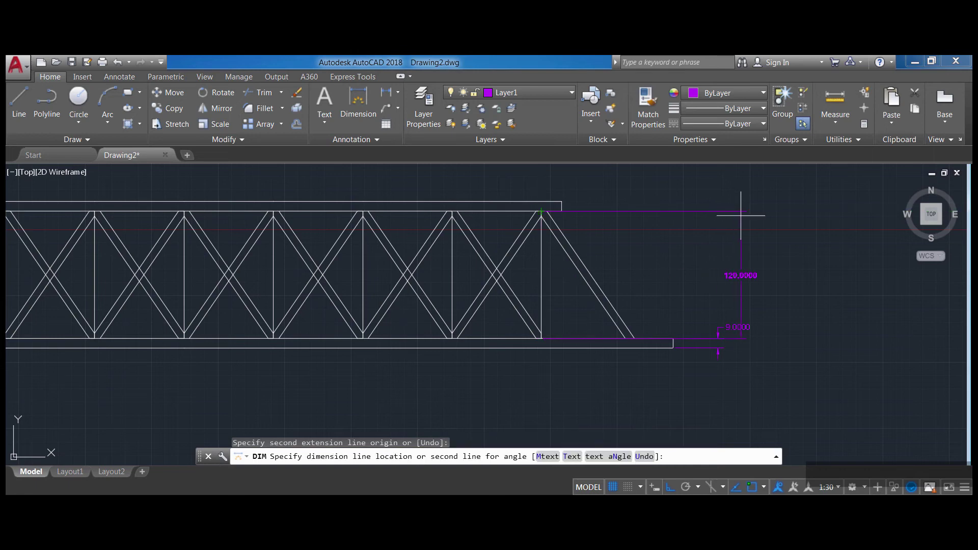
click(718, 334)
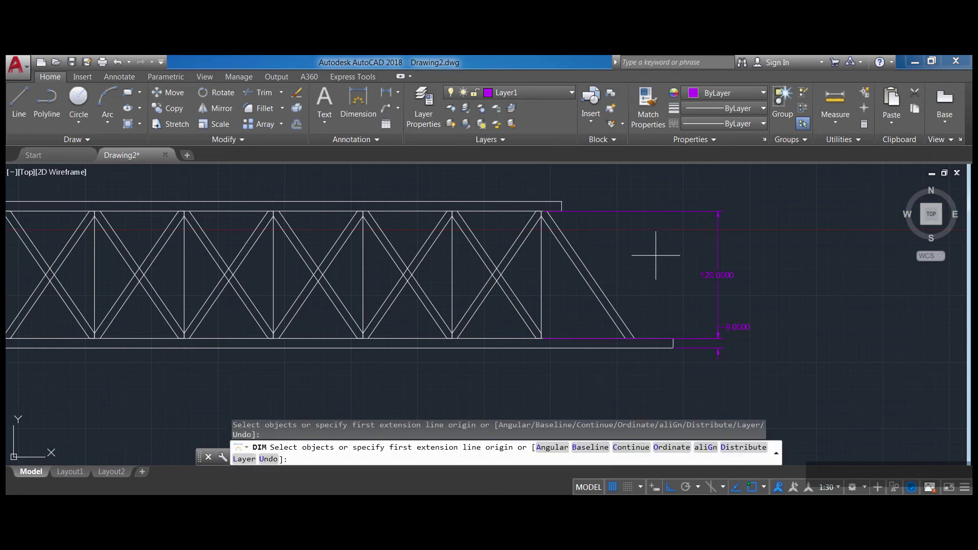
mouse_move(656, 255)
middle_down()
mouse_move(635, 212)
mouse_move(710, 280)
mouse_move(715, 223)
middle_up()
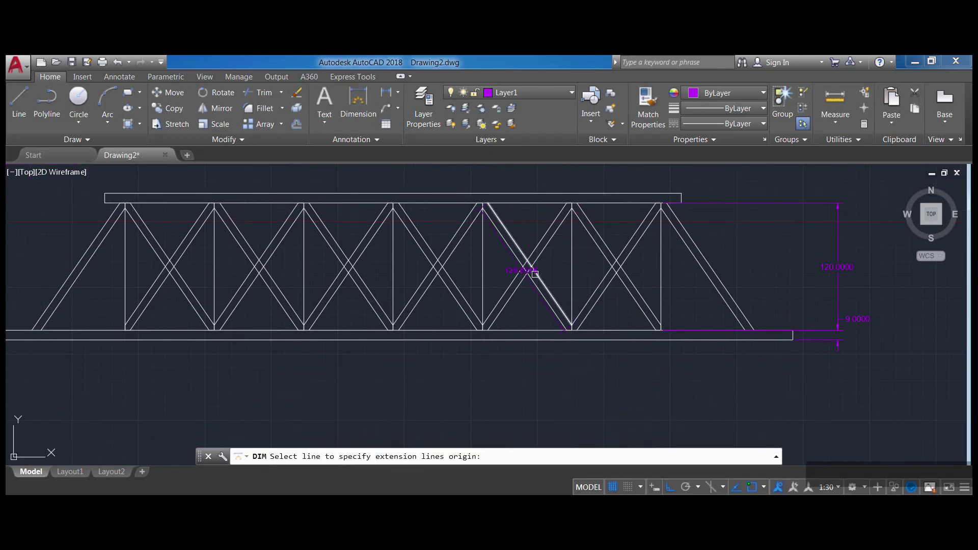
Step: Add an 84.0000 dimension below the chord between the two rightmost bottom joints, then zoom out to both trusses
click(573, 330)
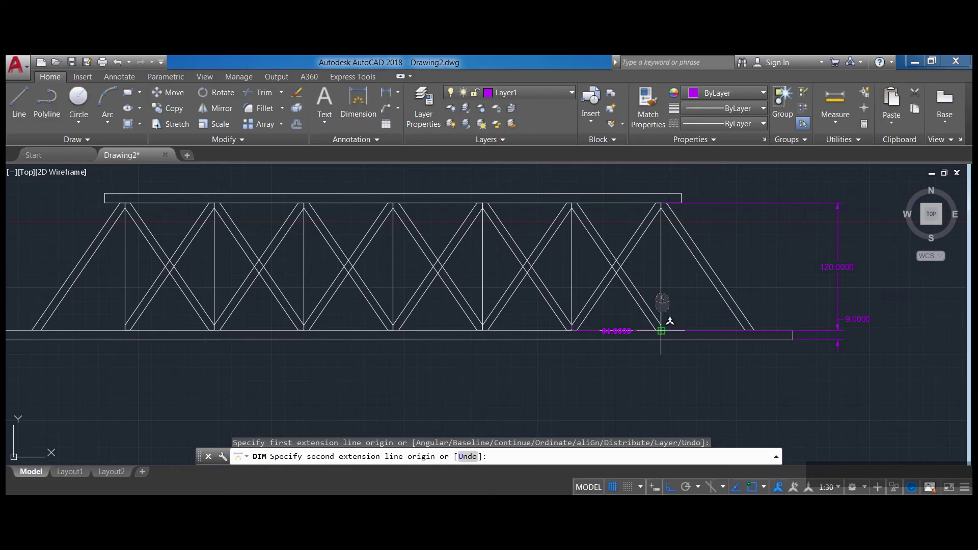
click(661, 331)
click(657, 361)
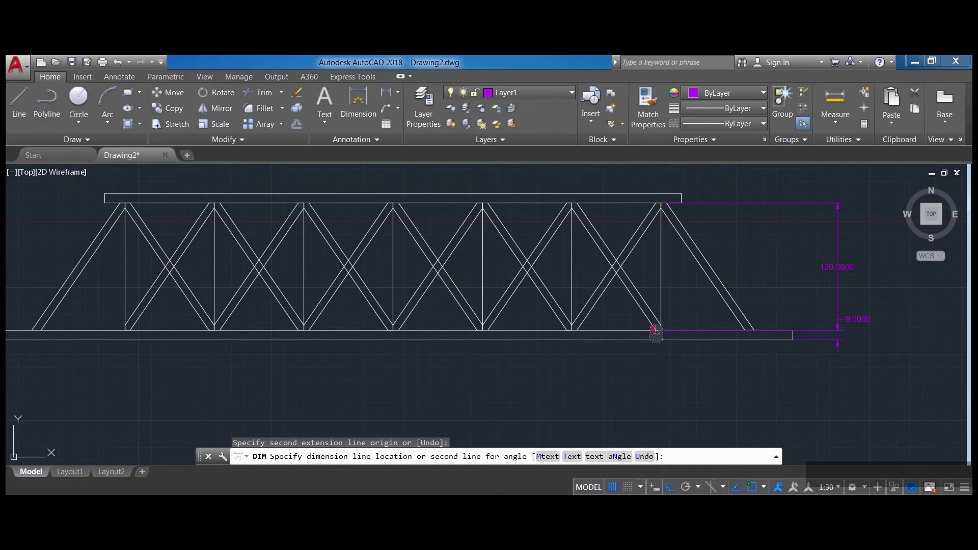
middle_drag(409, 372, 524, 382)
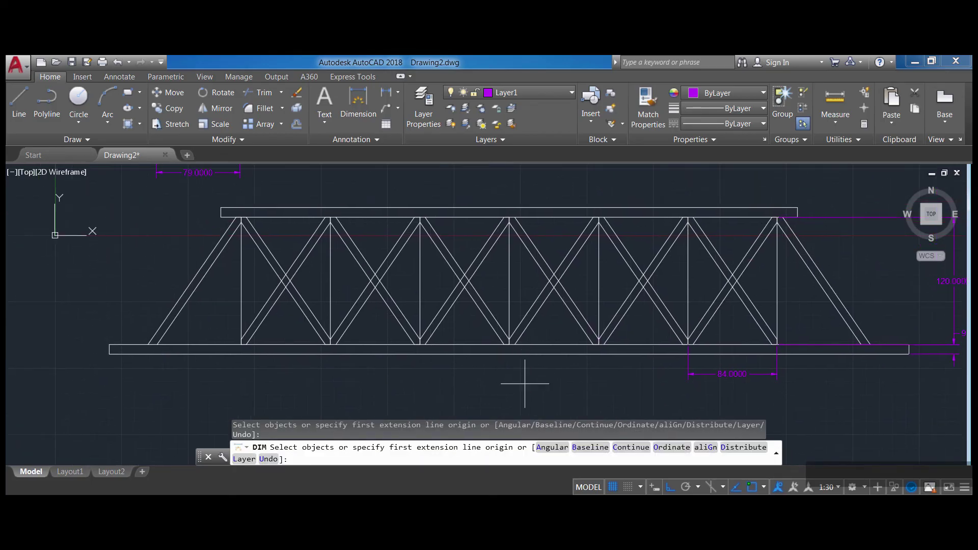
scroll(207, 356, down, 2)
key(Return)
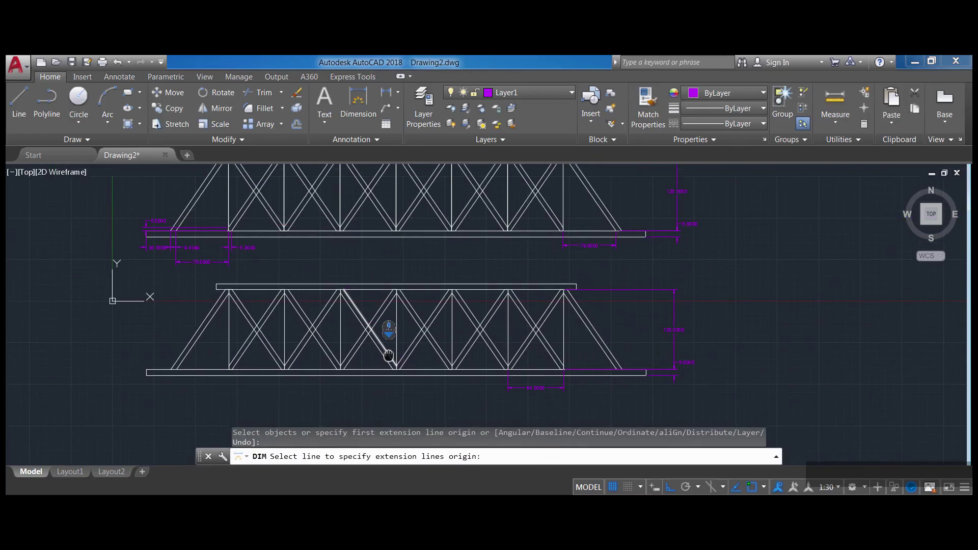
middle_drag(389, 354, 395, 398)
key(Return)
key(Return)
scroll(411, 336, down, 2)
scroll(411, 334, up, 2)
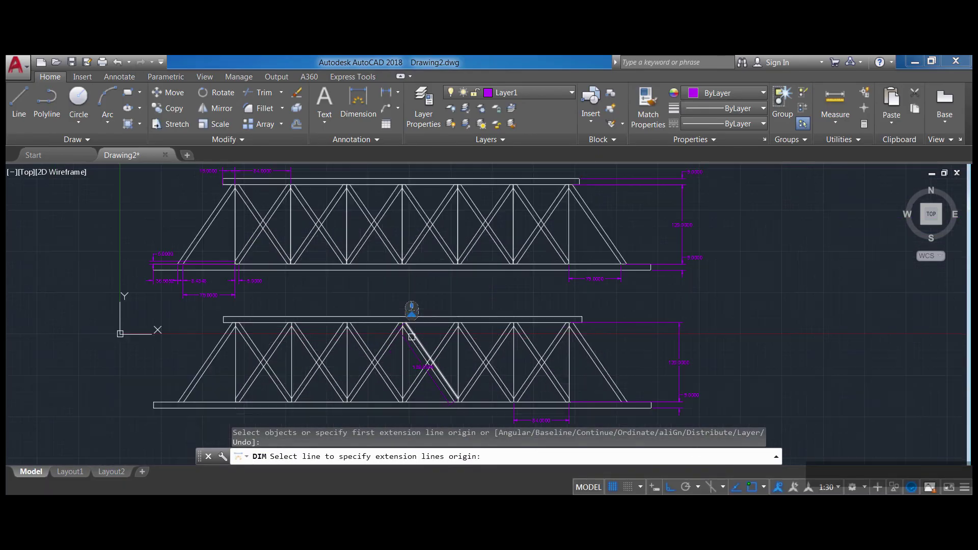